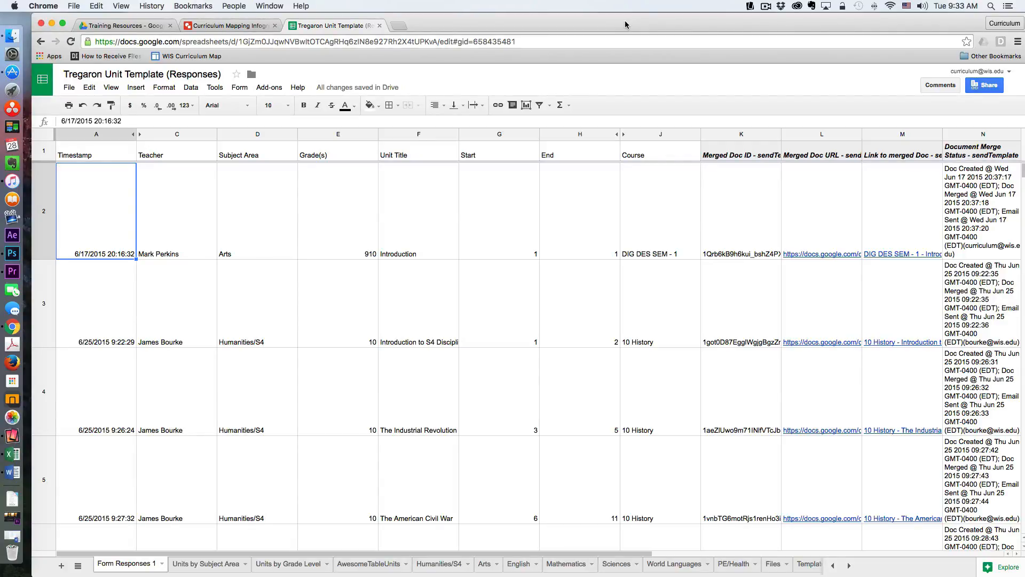
# - Launch the autoCrat add-on for this spreadsheet
pyautogui.click(279, 90)
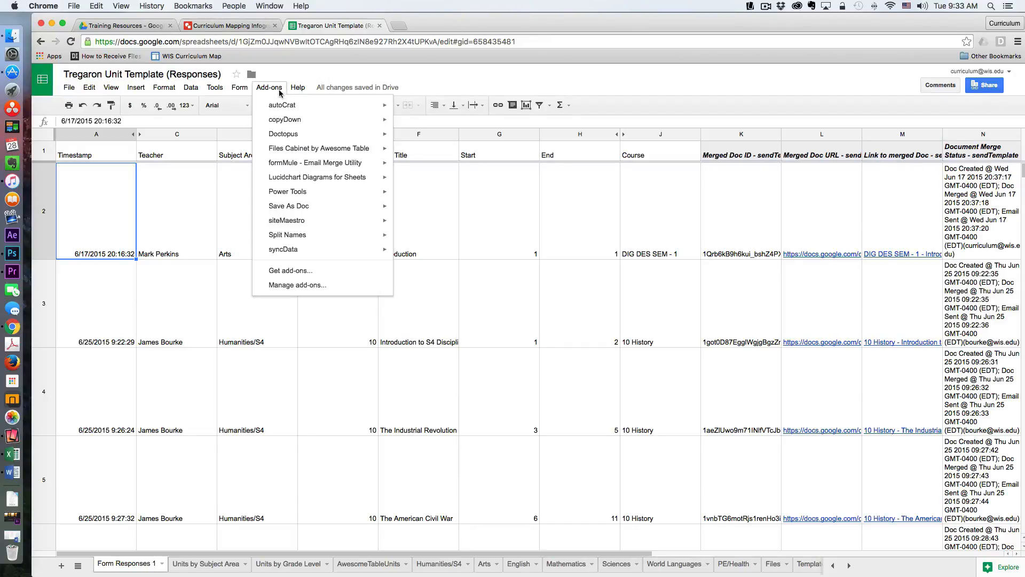
pyautogui.moveTo(287, 107)
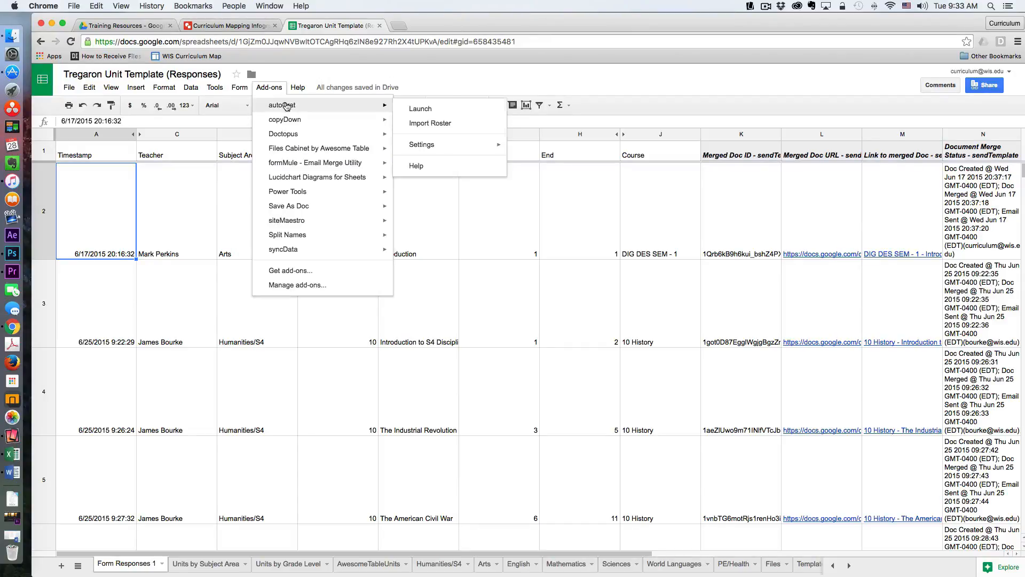
pyautogui.click(422, 110)
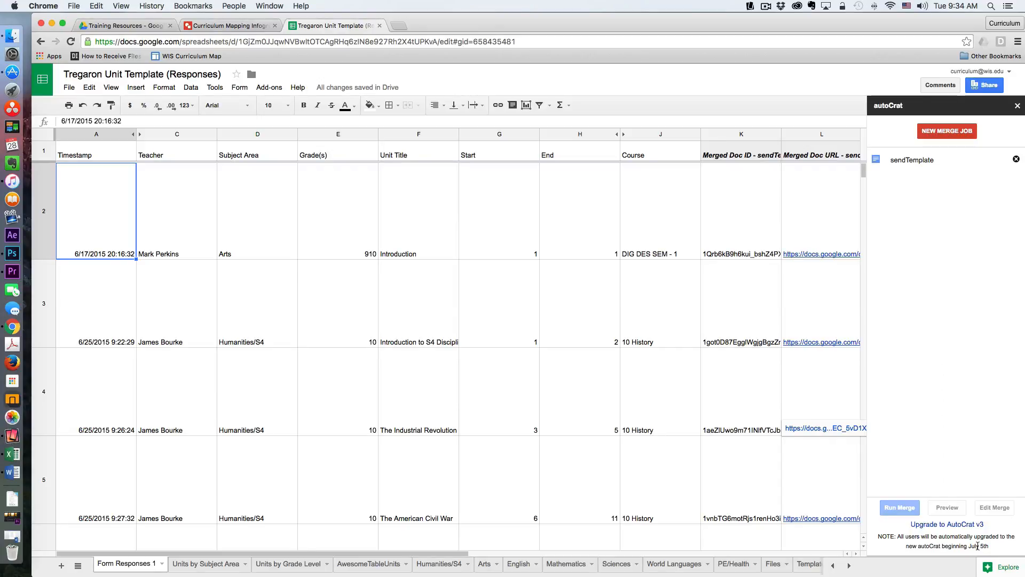
# - Upgrade autoCrat to version 3, return to the Form Responses 1 sheet, and import the old merge jobs
pyautogui.click(944, 525)
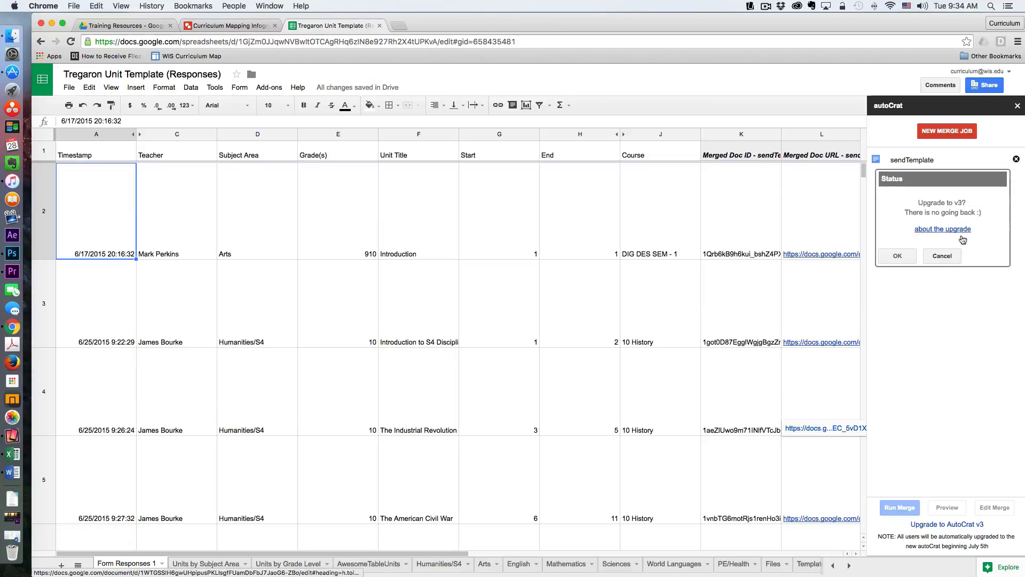
pyautogui.click(904, 257)
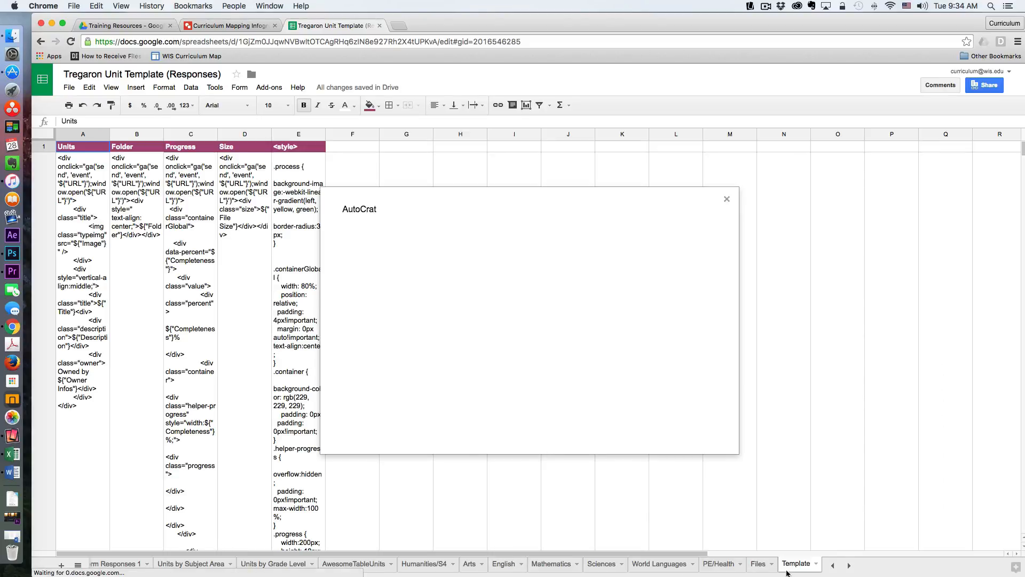
pyautogui.click(129, 564)
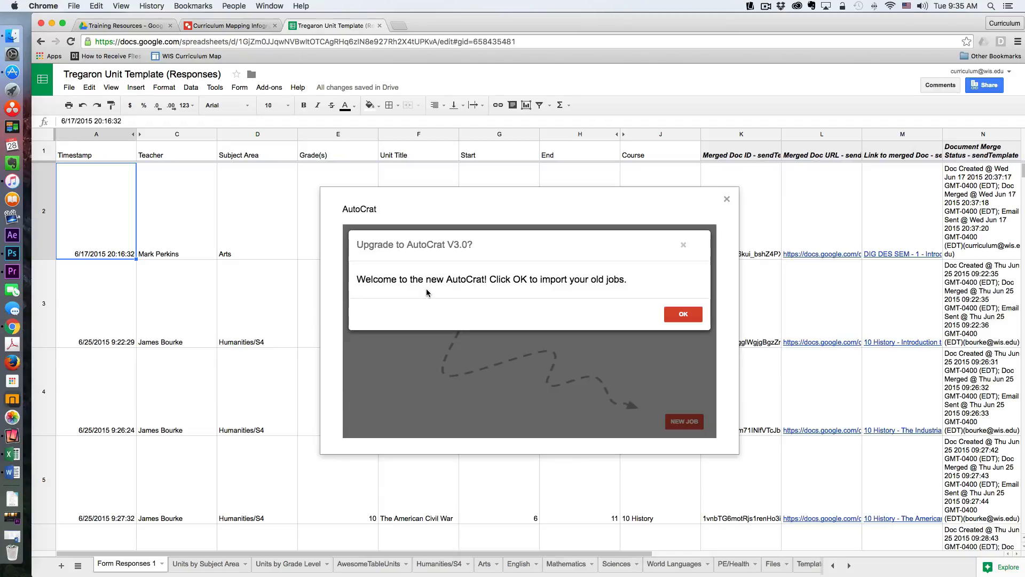
pyautogui.click(684, 316)
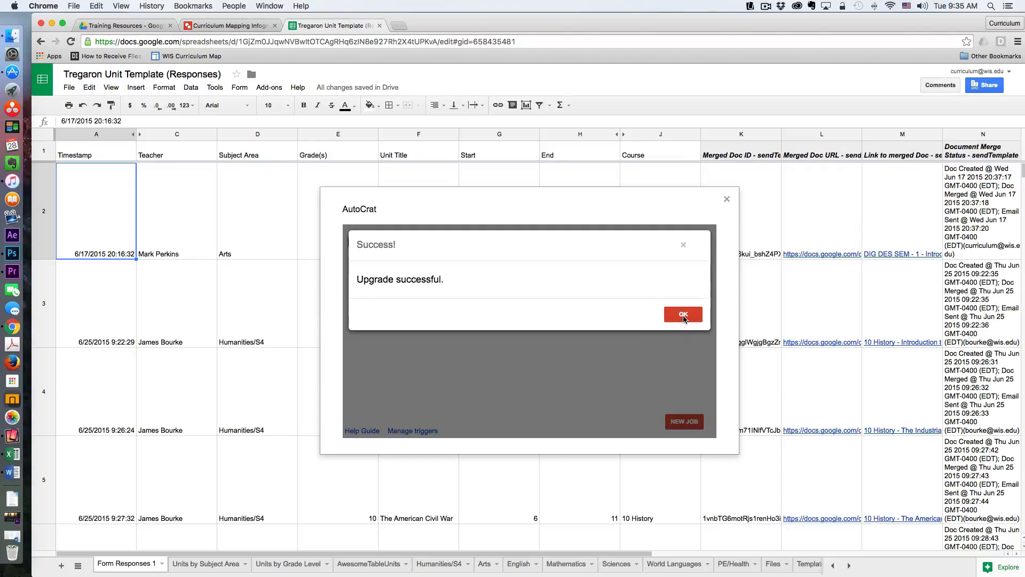
pyautogui.click(684, 317)
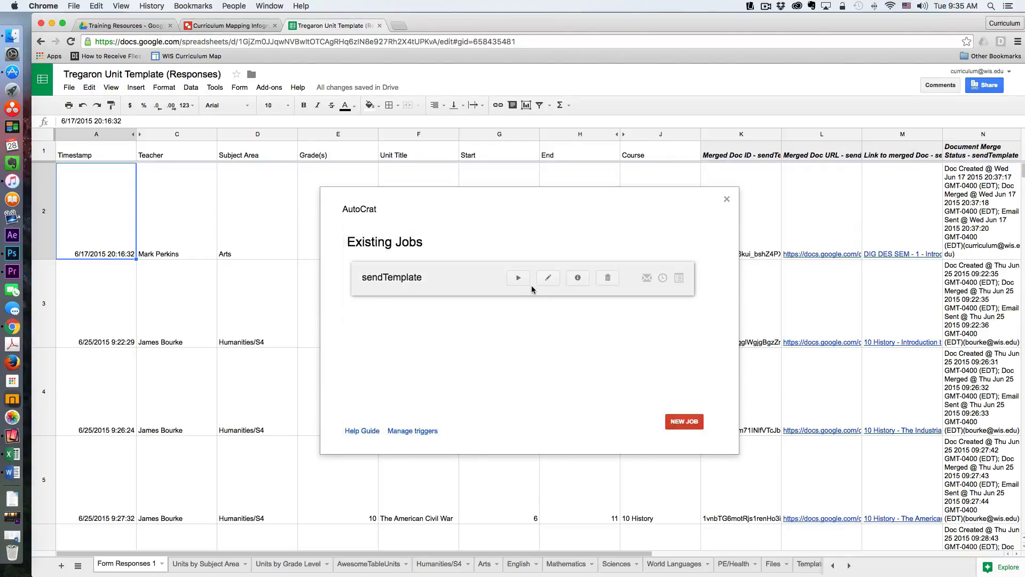
# - Open the sendTemplate merge job for editing and advance past its name and template pages
pyautogui.moveTo(530, 280)
pyautogui.click(548, 277)
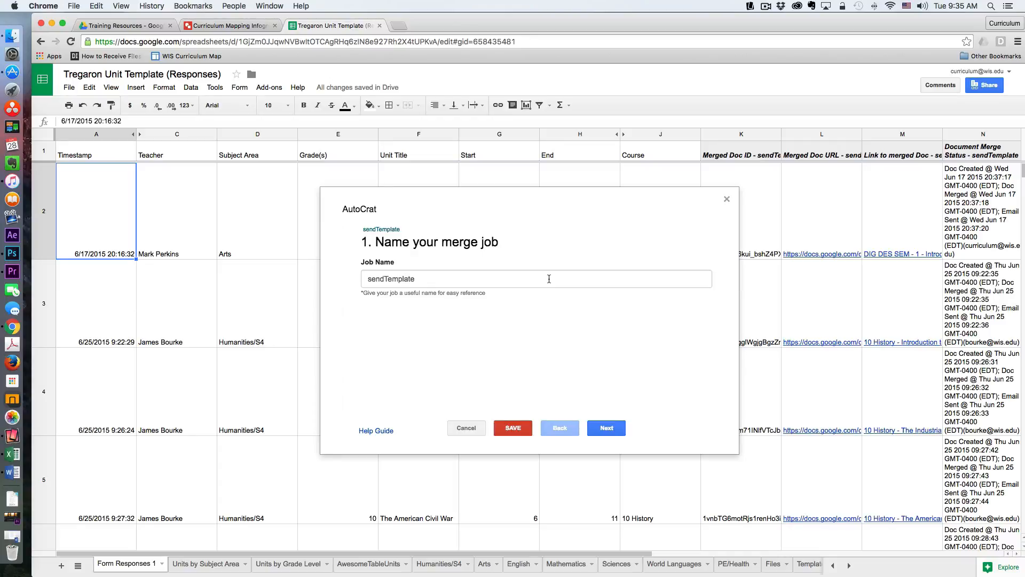
pyautogui.click(607, 429)
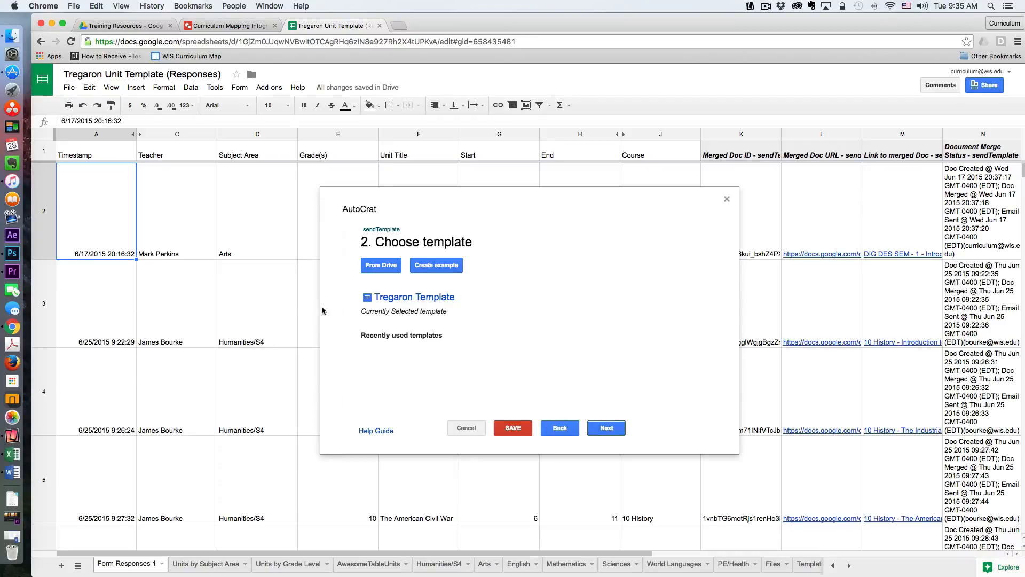
pyautogui.click(606, 429)
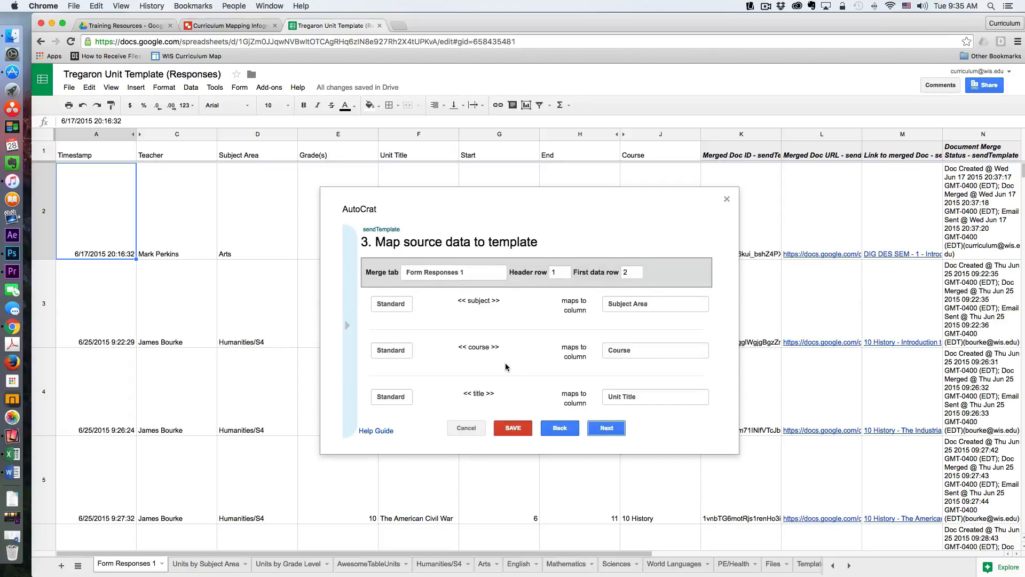
# - Review the tag-to-column mappings of the merge job and continue to the file settings
pyautogui.scroll(-5, 507, 366)
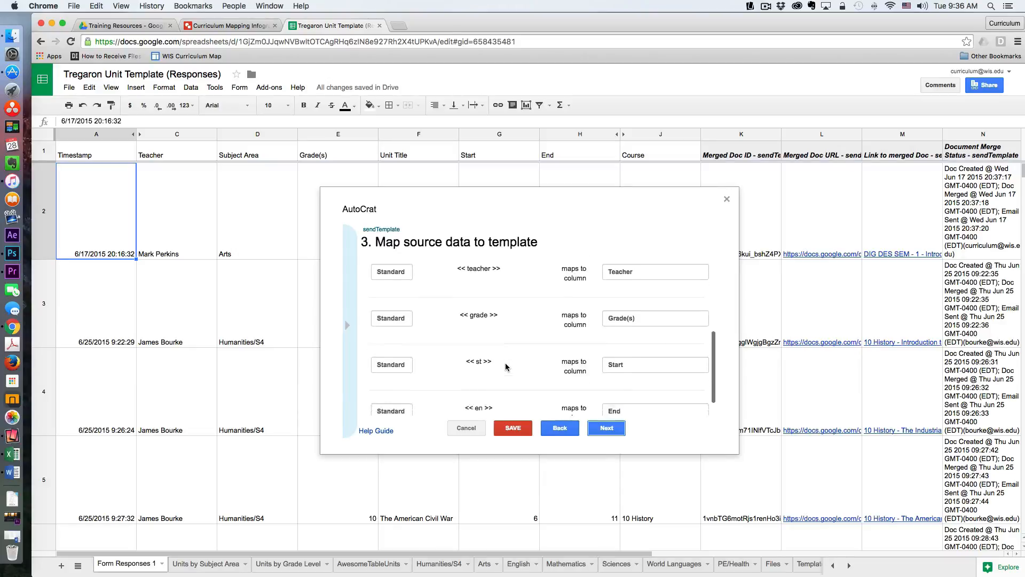
pyautogui.scroll(1, 506, 367)
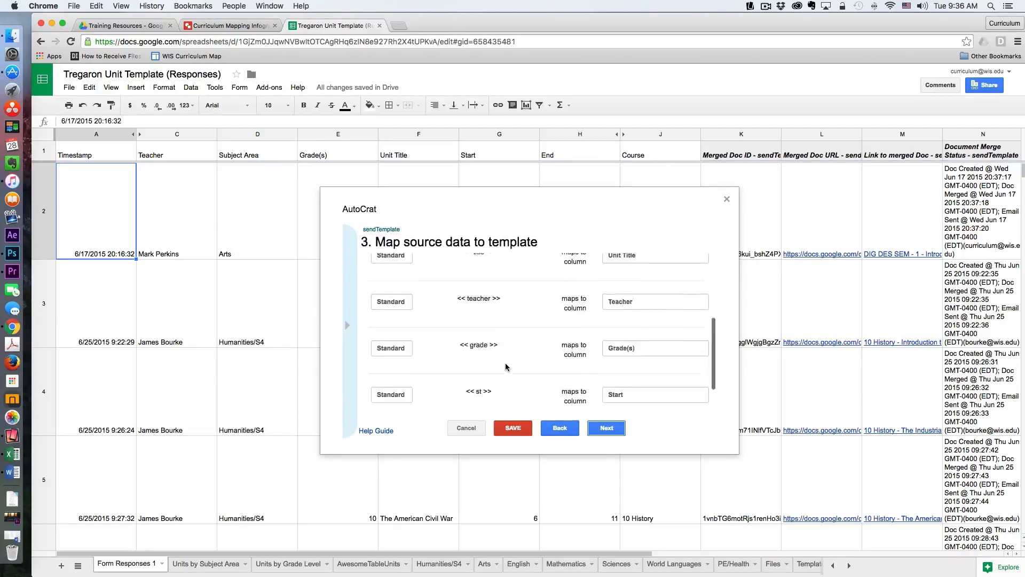
pyautogui.scroll(3, 506, 367)
pyautogui.scroll(-4, 506, 367)
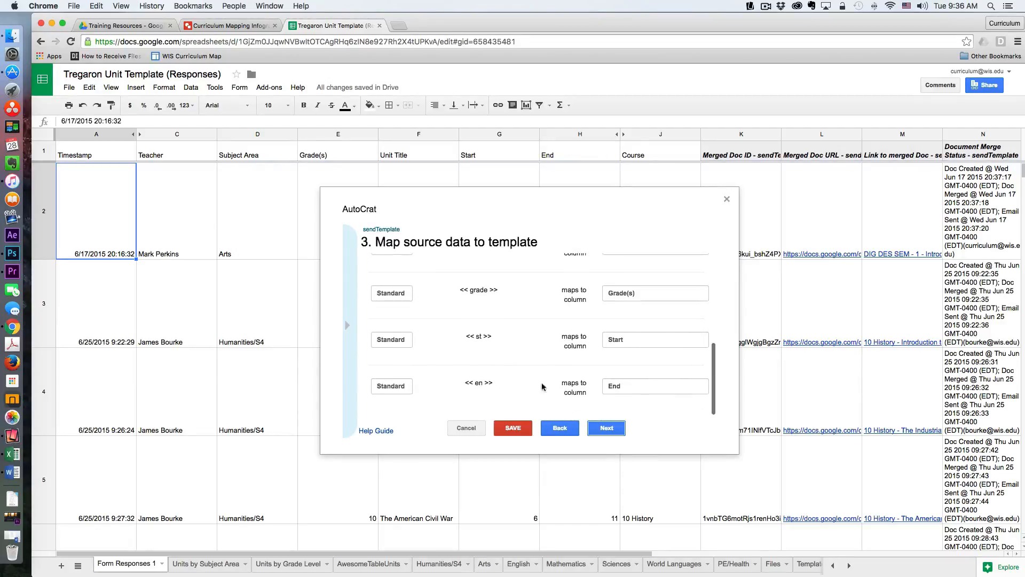
pyautogui.click(616, 430)
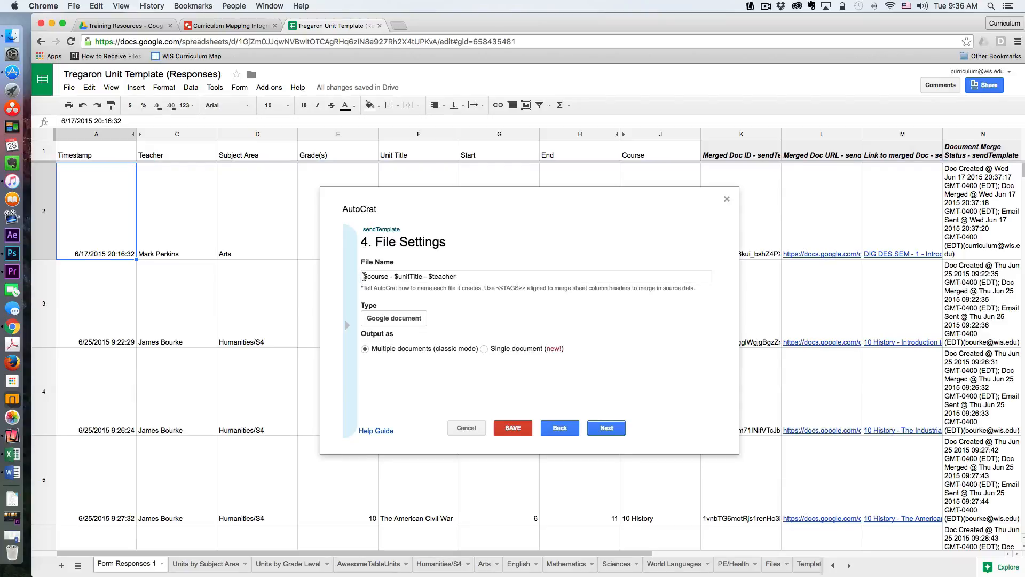
# - Copy the <<Course>> tag from the tag list and paste it at the end of the file name
pyautogui.click(347, 328)
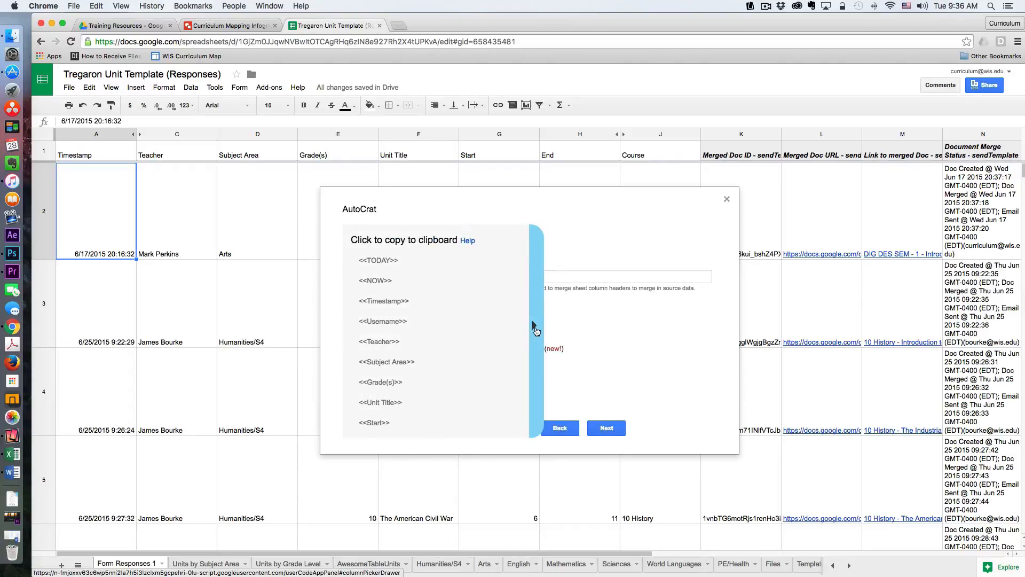
pyautogui.click(536, 330)
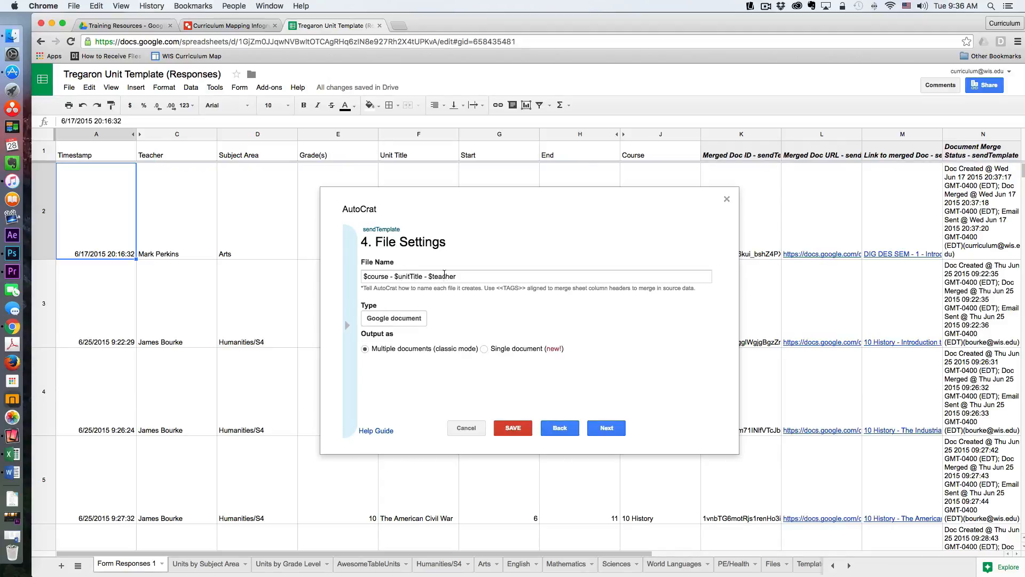
pyautogui.click(518, 277)
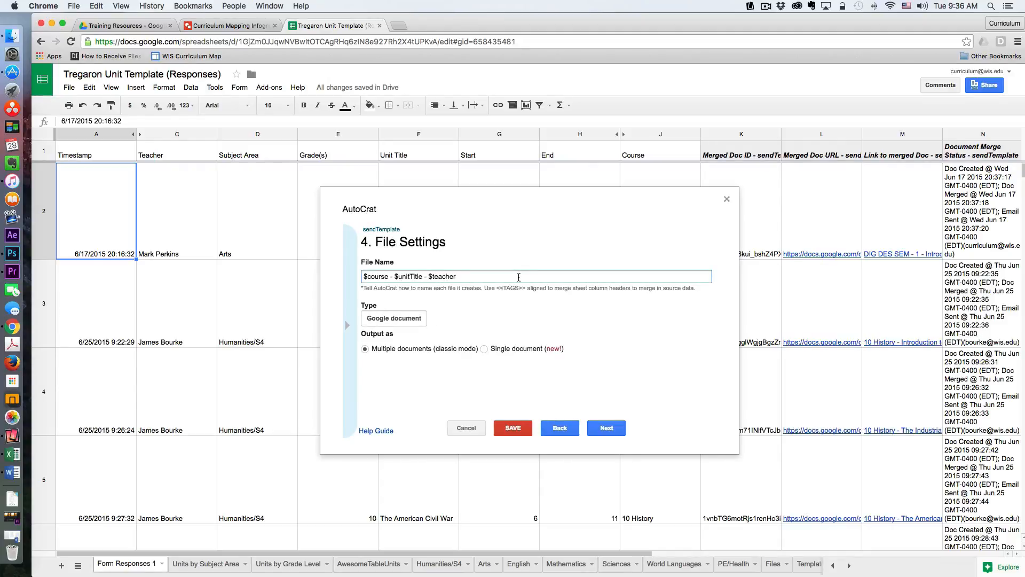
pyautogui.click(348, 324)
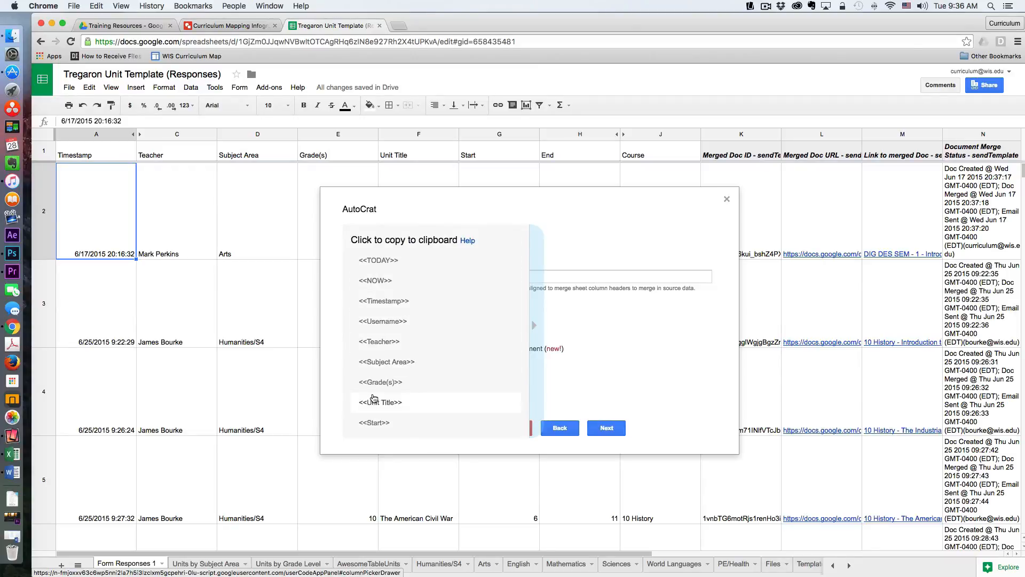
pyautogui.scroll(-3, 374, 398)
pyautogui.scroll(-1, 374, 398)
pyautogui.click(377, 367)
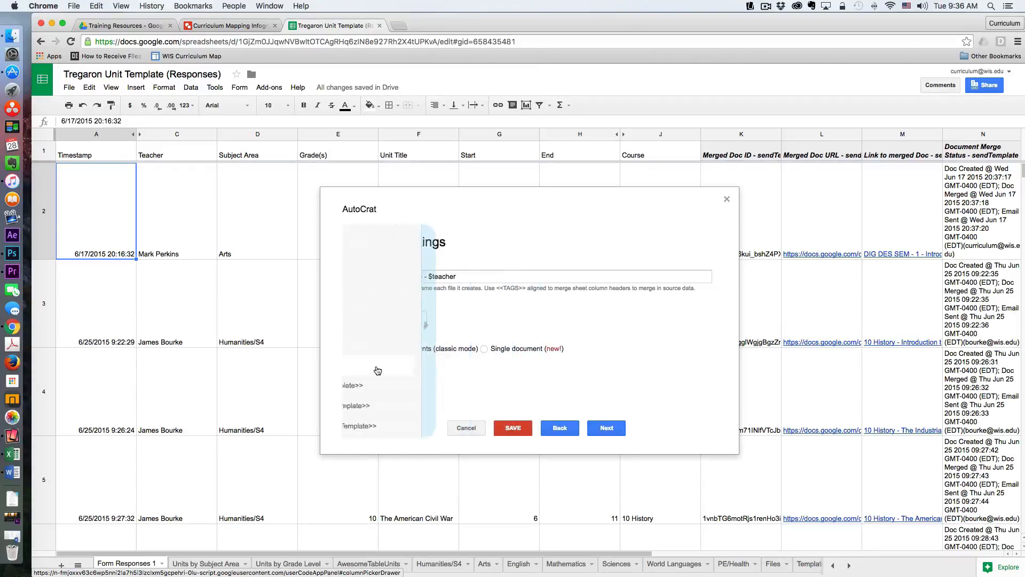
pyautogui.click(503, 278)
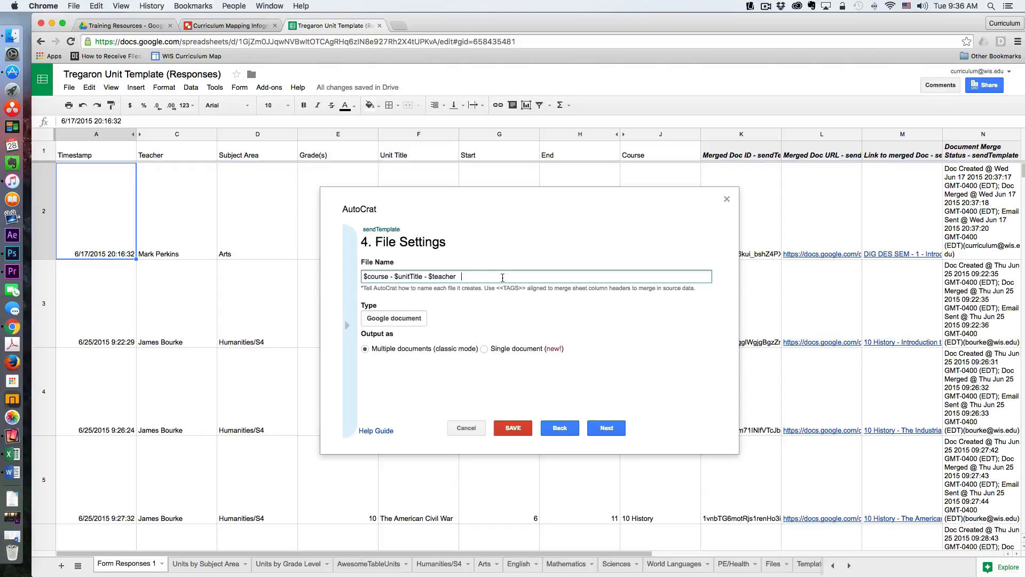
pyautogui.write('<<Course>>')
# - Copy the <<Unit Title>> tag and paste it after <<Course>> - in the file name
pyautogui.click(347, 325)
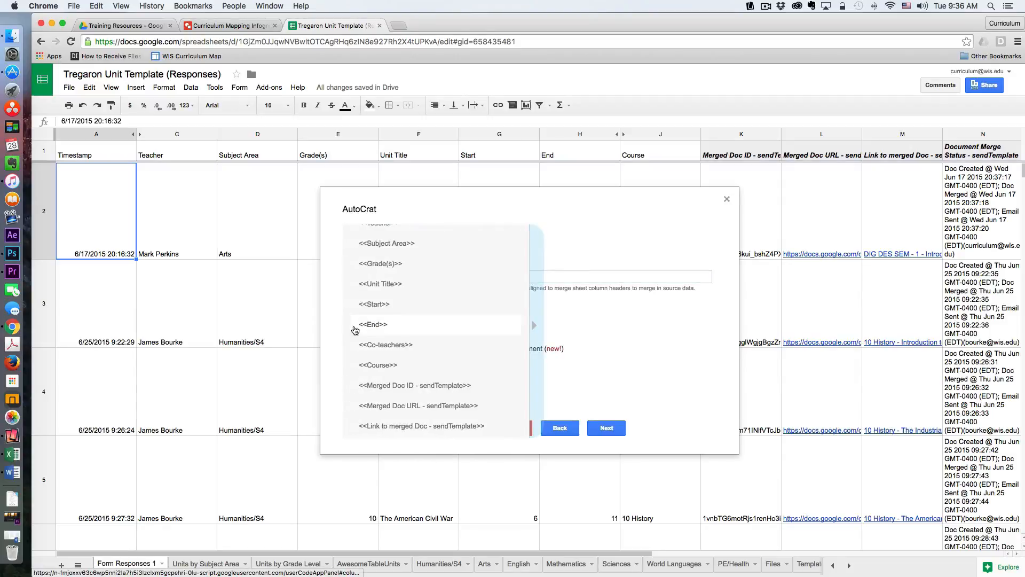
pyautogui.click(391, 286)
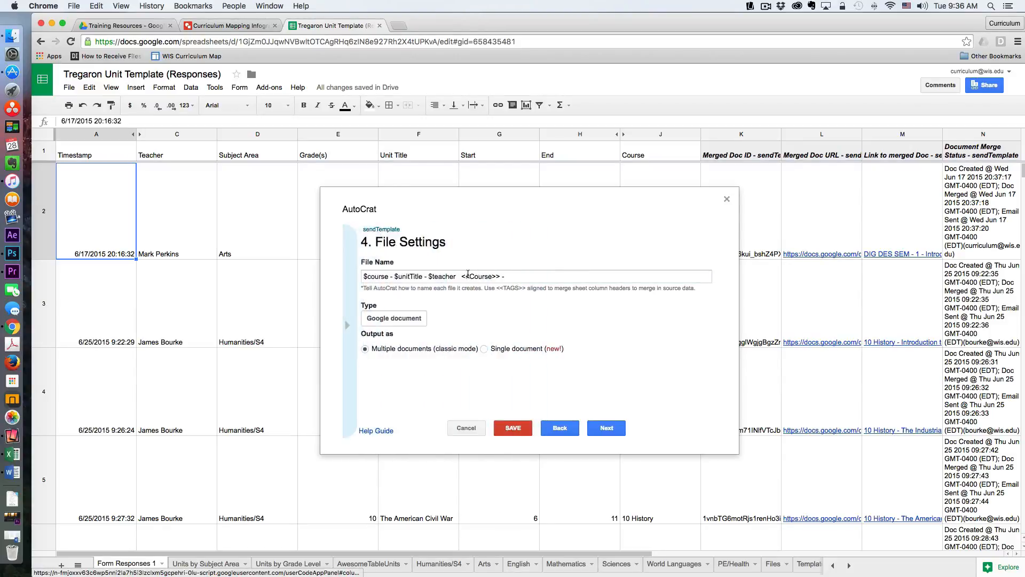
pyautogui.click(539, 275)
pyautogui.write('<<Unit Title>>')
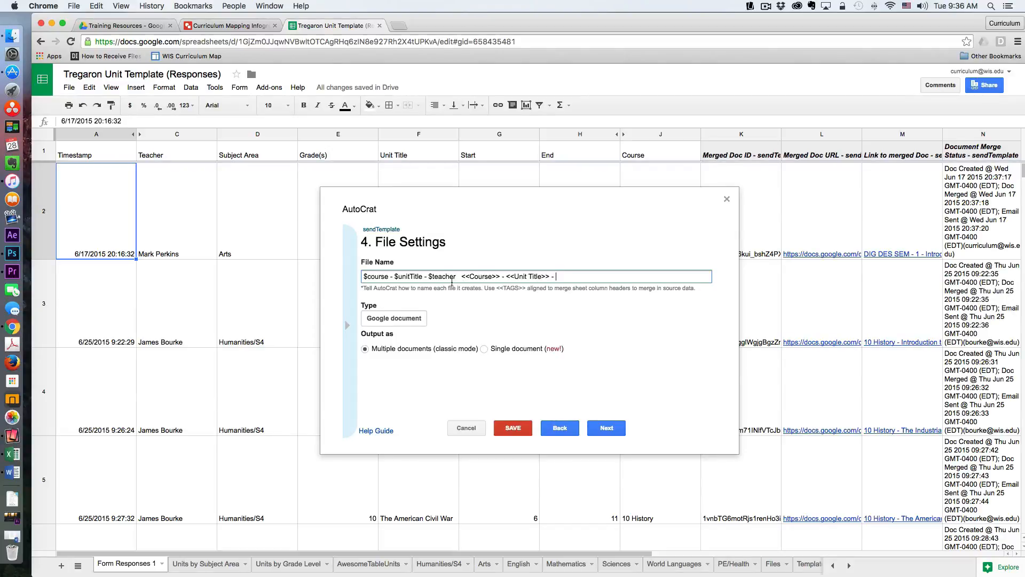
# - Copy the <<Teacher>> tag and paste it at the end of the file name
pyautogui.click(348, 326)
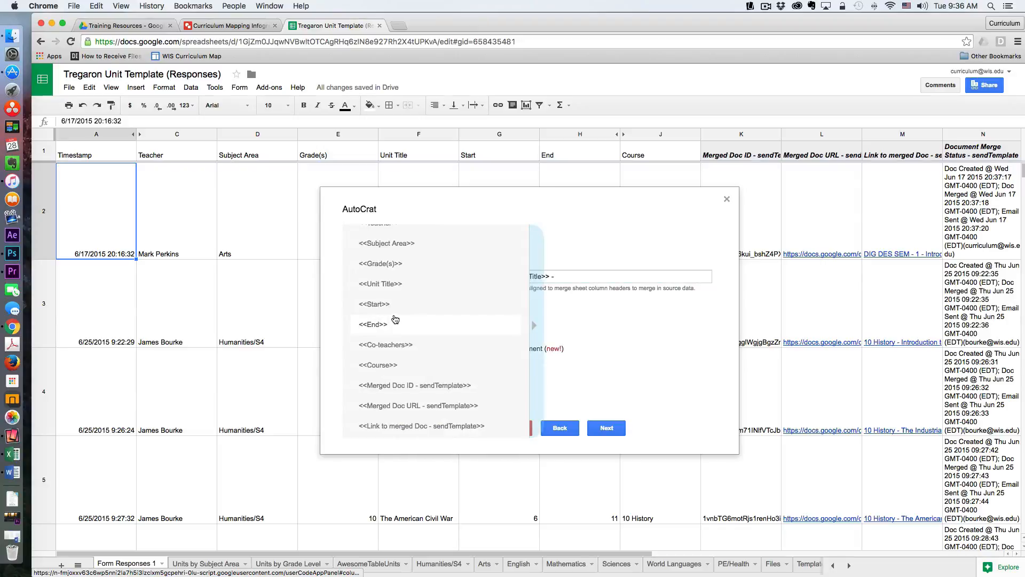
pyautogui.scroll(3, 395, 320)
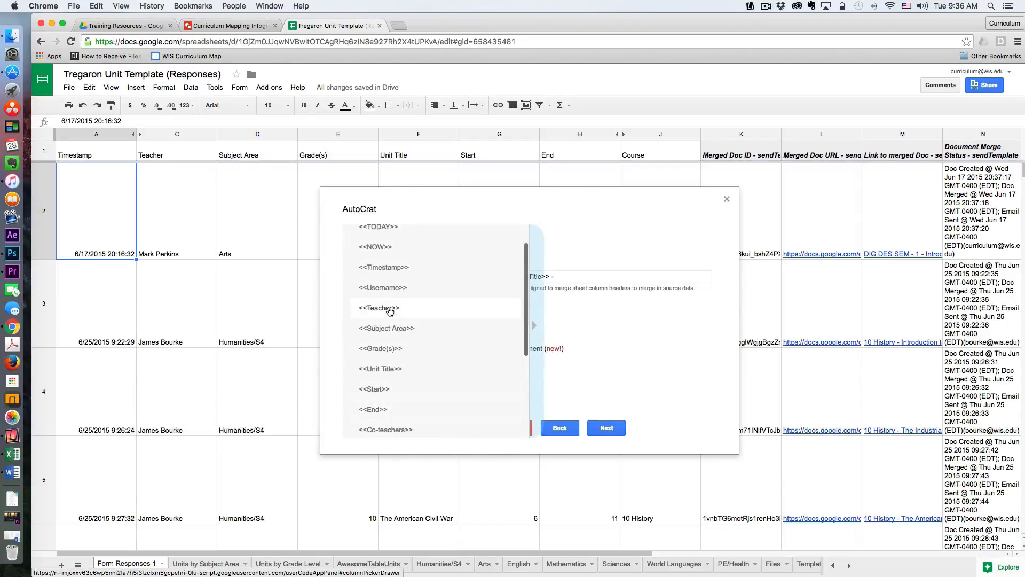
pyautogui.click(389, 311)
pyautogui.click(574, 277)
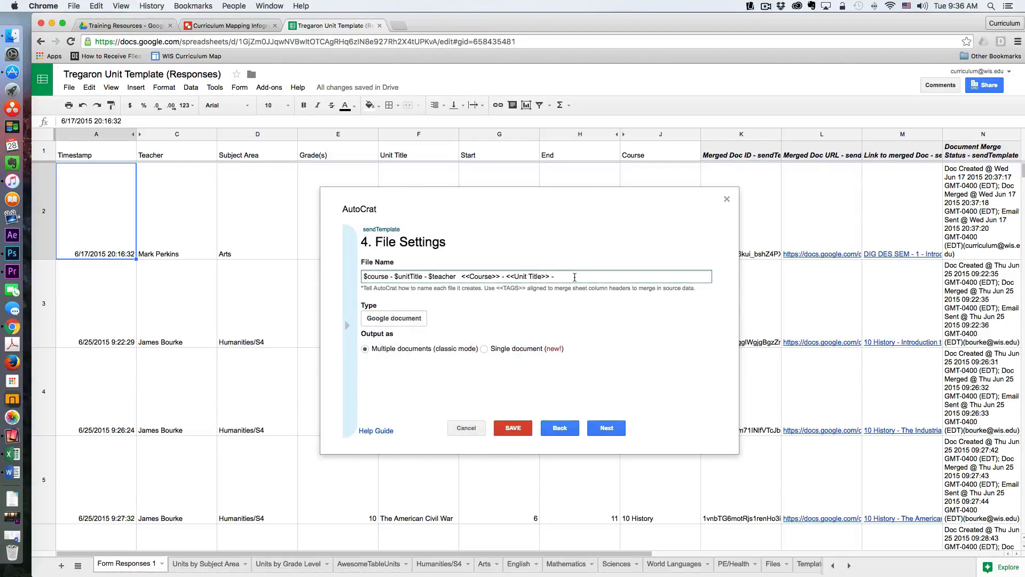
pyautogui.write('<<Teacher>>')
# - Delete the old $course - $unitTitle - $teacher text from the file name and continue to the destination folder page
pyautogui.click(556, 277)
pyautogui.press('BackSpace')
pyautogui.press('BackSpace')
pyautogui.press('BackSpace')
pyautogui.press('BackSpace')
pyautogui.press('BackSpace')
pyautogui.press('BackSpace')
pyautogui.press('BackSpace')
pyautogui.press('BackSpace')
pyautogui.press('BackSpace')
pyautogui.press('BackSpace')
pyautogui.press('BackSpace')
pyautogui.press('BackSpace')
pyautogui.press('BackSpace')
pyautogui.press('BackSpace')
pyautogui.press('BackSpace')
pyautogui.press('BackSpace')
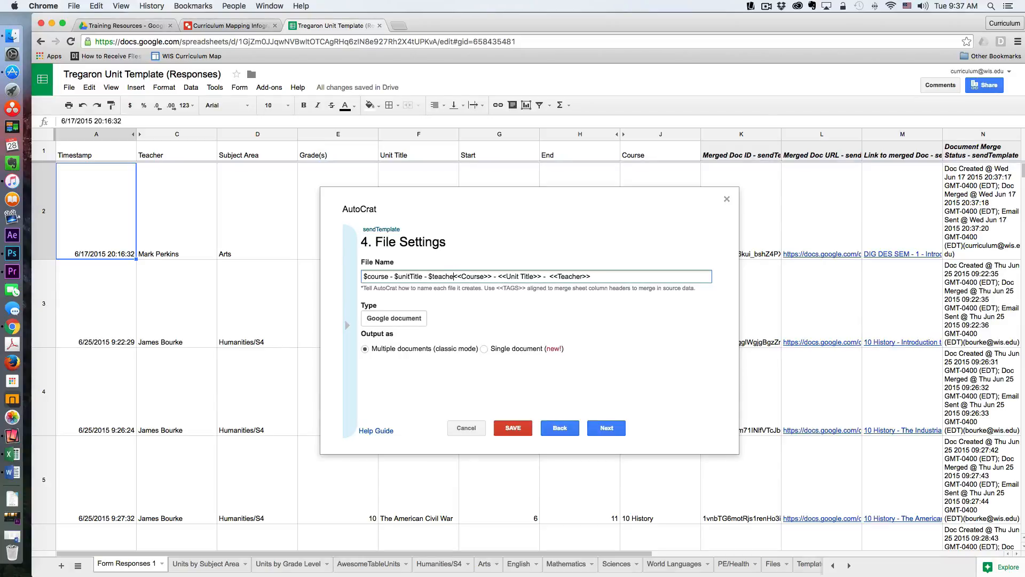
pyautogui.press('BackSpace')
pyautogui.press('BackSpace')
pyautogui.press('BackSpace')
pyautogui.press('BackSpace')
pyautogui.press('BackSpace')
pyautogui.press('BackSpace')
pyautogui.press('BackSpace')
pyautogui.press('BackSpace')
pyautogui.press('BackSpace')
pyautogui.press('BackSpace')
pyautogui.press('BackSpace')
pyautogui.press('BackSpace')
pyautogui.press('BackSpace')
pyautogui.press('BackSpace')
pyautogui.press('BackSpace')
pyautogui.press('BackSpace')
pyautogui.press('BackSpace')
pyautogui.press('BackSpace')
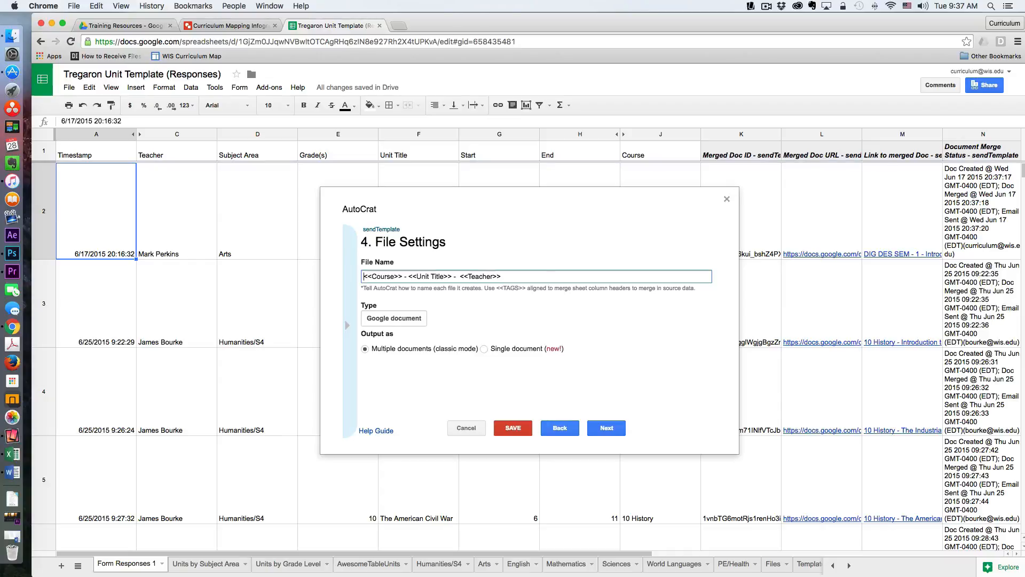
pyautogui.click(558, 278)
pyautogui.click(608, 428)
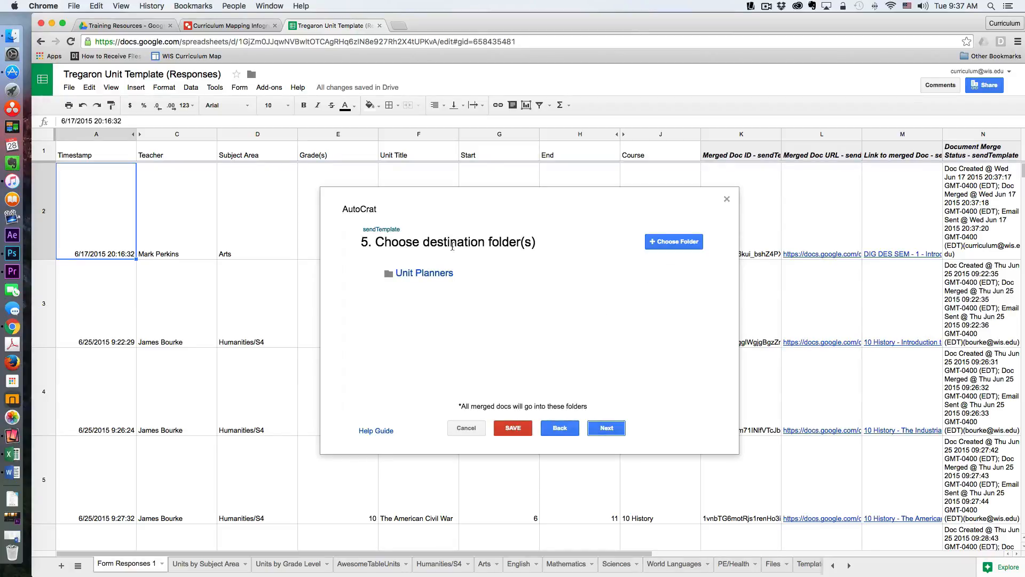
# - Keep the Unit Planners destination folder and skip the optional folder reference and merge condition pages
pyautogui.moveTo(434, 276)
pyautogui.click(612, 430)
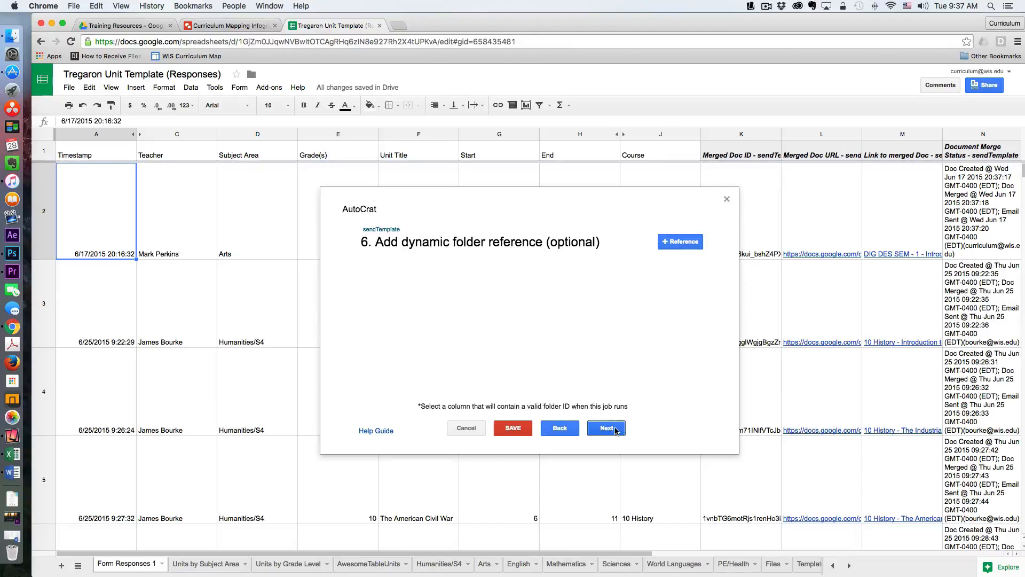
pyautogui.click(615, 429)
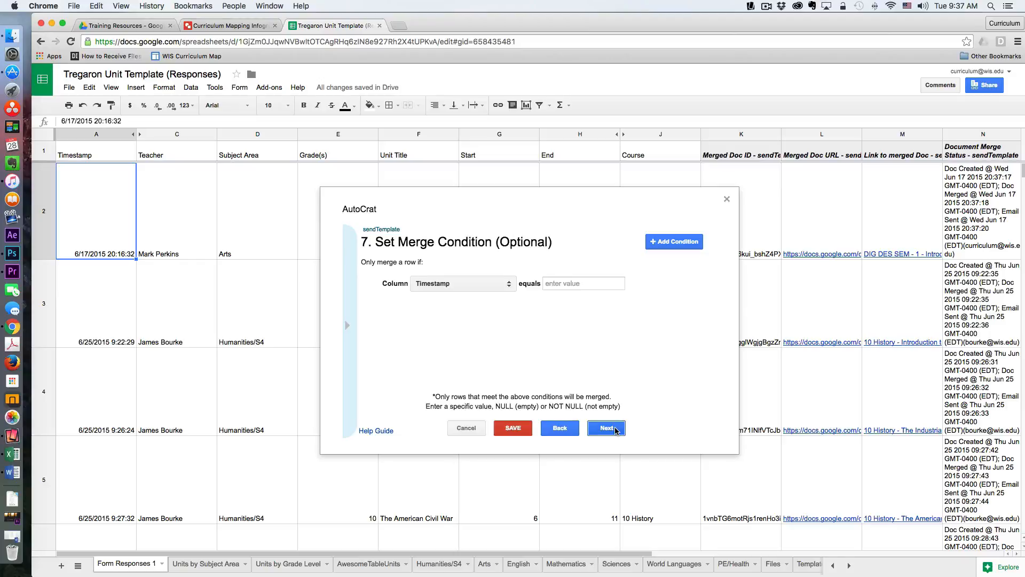
pyautogui.click(616, 429)
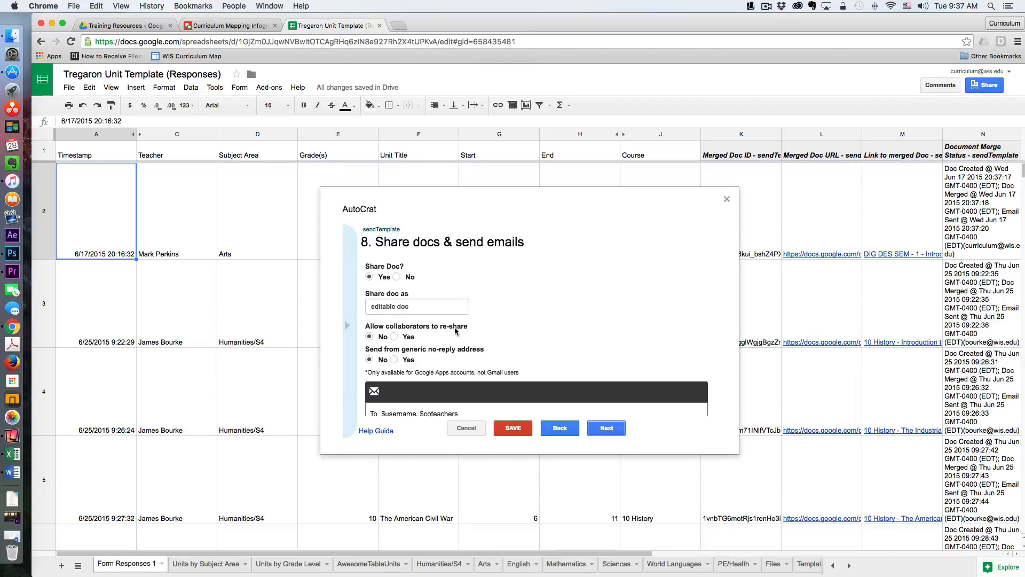
# - Allow collaborators to re-share the shared documents and scroll to the email settings
pyautogui.click(394, 336)
pyautogui.scroll(-3, 423, 350)
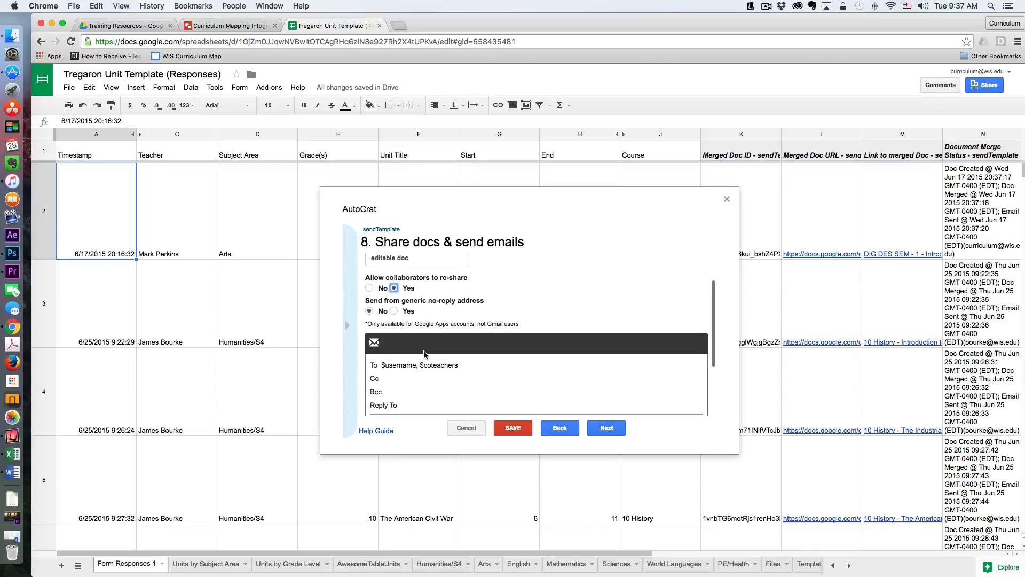
pyautogui.scroll(-1, 423, 354)
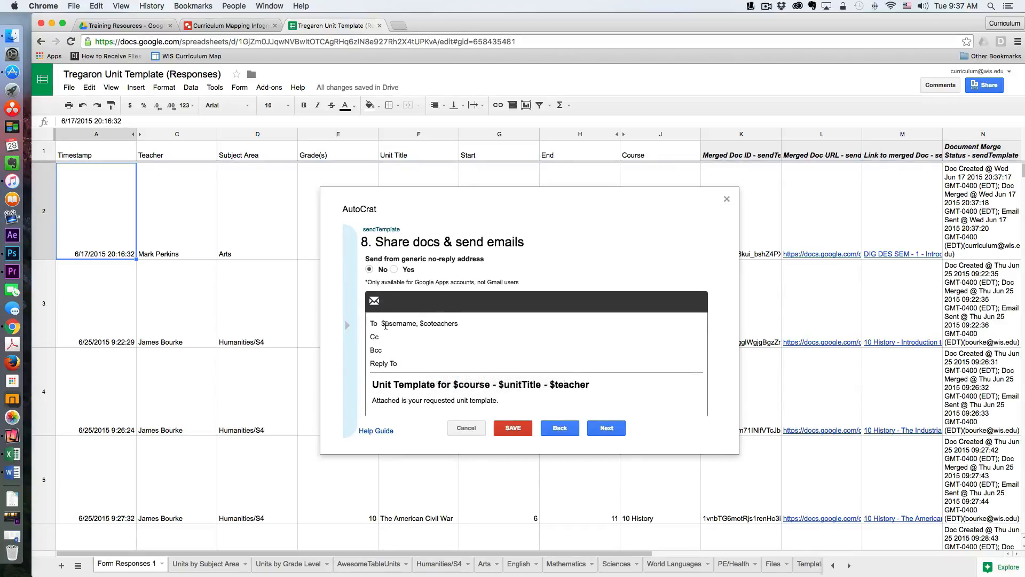
# - Replace the email recipients with the <<Username>> tag
pyautogui.click(448, 325)
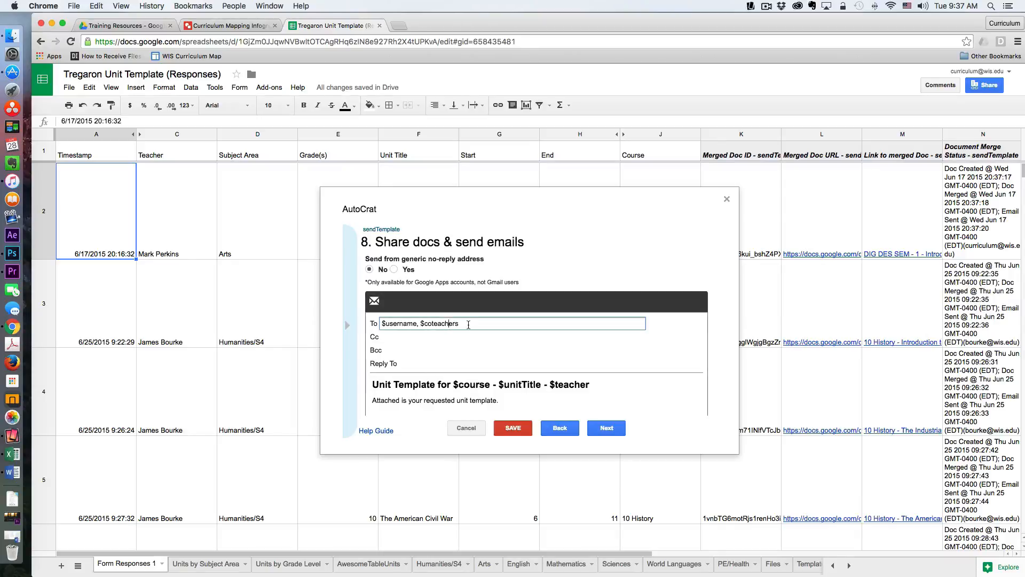
pyautogui.press('BackSpace')
pyautogui.press('BackSpace')
pyautogui.press('BackSpace')
pyautogui.press('BackSpace')
pyautogui.press('BackSpace')
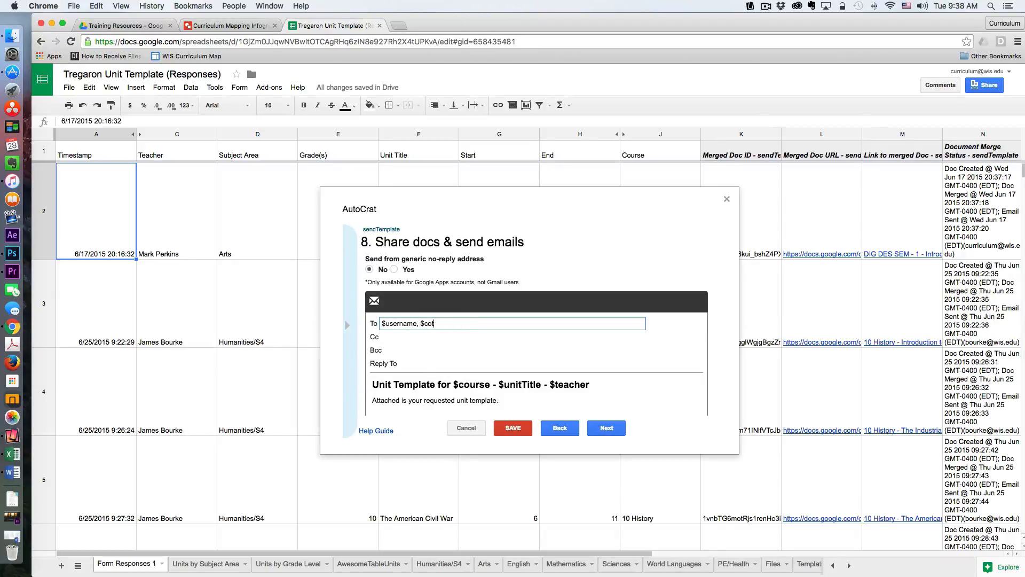
pyautogui.press('BackSpace')
pyautogui.press('BackSpace')
pyautogui.press('BackSpace')
pyautogui.press('BackSpace')
pyautogui.press('BackSpace')
pyautogui.press('BackSpace')
pyautogui.press('BackSpace')
pyautogui.press('BackSpace')
pyautogui.press('BackSpace')
pyautogui.press('BackSpace')
pyautogui.press('BackSpace')
pyautogui.press('BackSpace')
pyautogui.press('BackSpace')
pyautogui.press('BackSpace')
pyautogui.press('BackSpace')
pyautogui.click(347, 327)
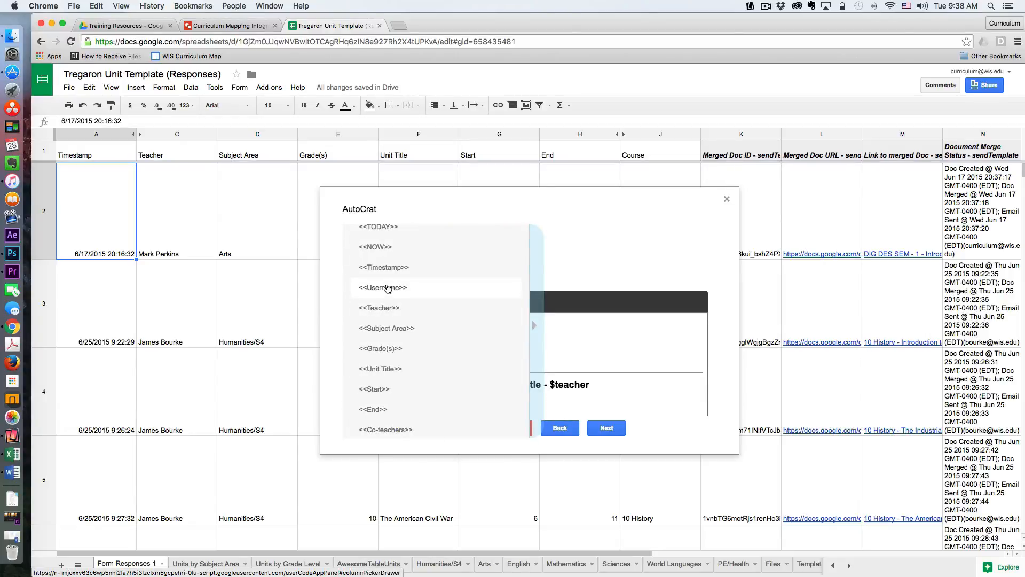
pyautogui.click(390, 324)
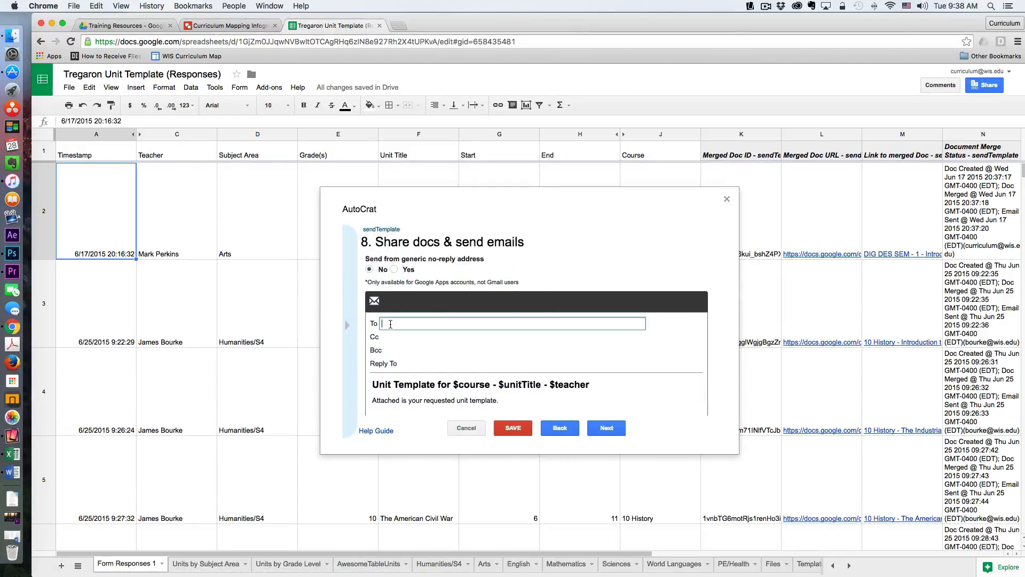
pyautogui.write('<<Username>>')
# - Append the <<Course>> tag followed by a dash to the email subject line
pyautogui.scroll(-2, 447, 345)
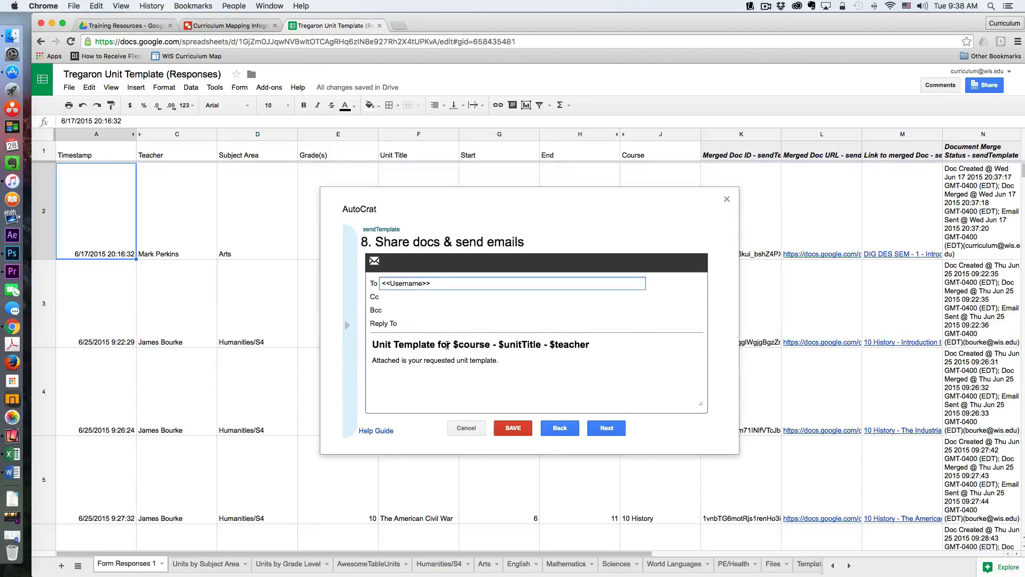
pyautogui.click(602, 346)
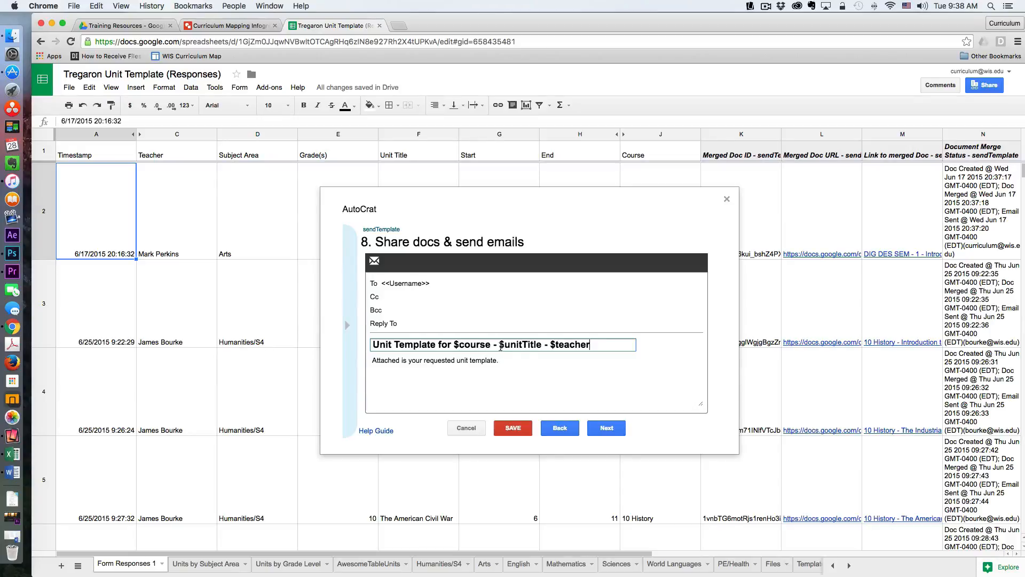
pyautogui.click(344, 324)
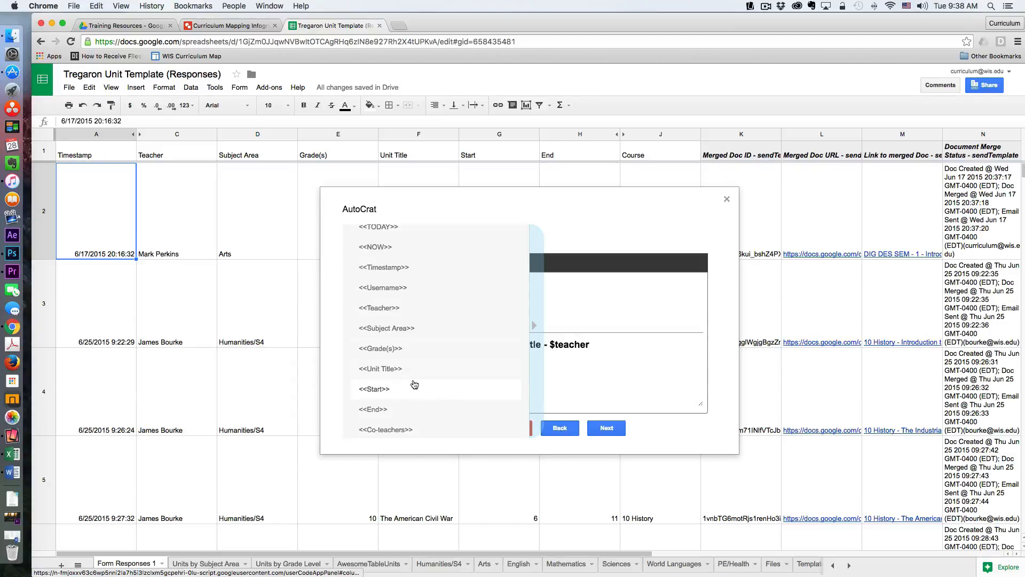
pyautogui.scroll(-1, 414, 384)
pyautogui.scroll(-3, 414, 384)
pyautogui.scroll(3, 416, 383)
pyautogui.scroll(-3, 416, 383)
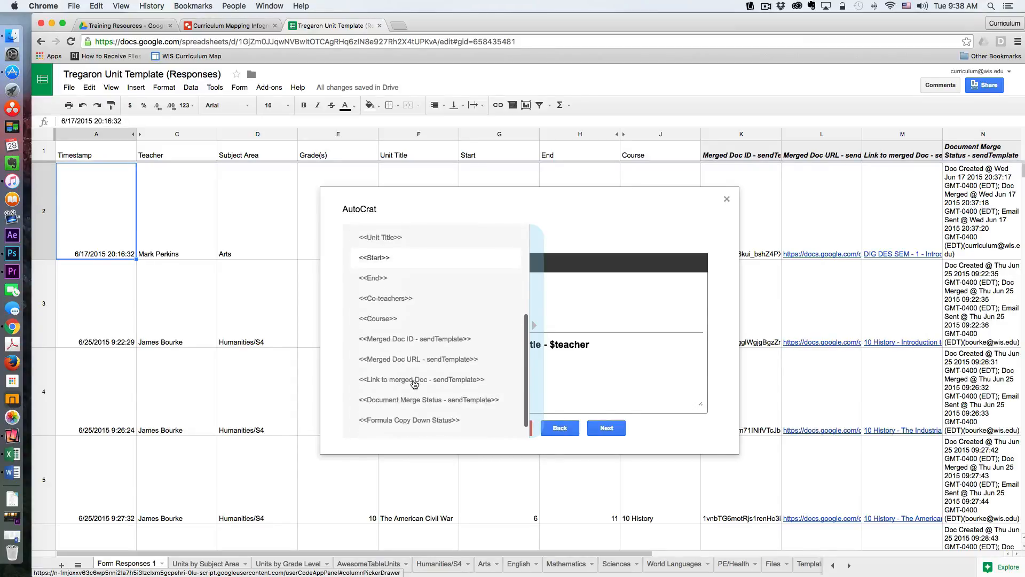
pyautogui.click(608, 342)
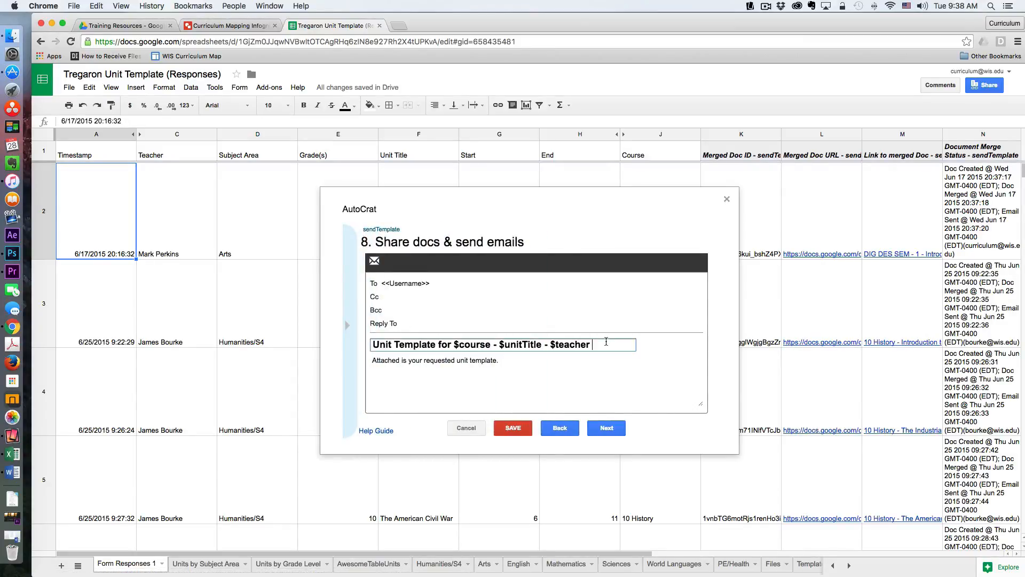
pyautogui.write('<<Course>>')
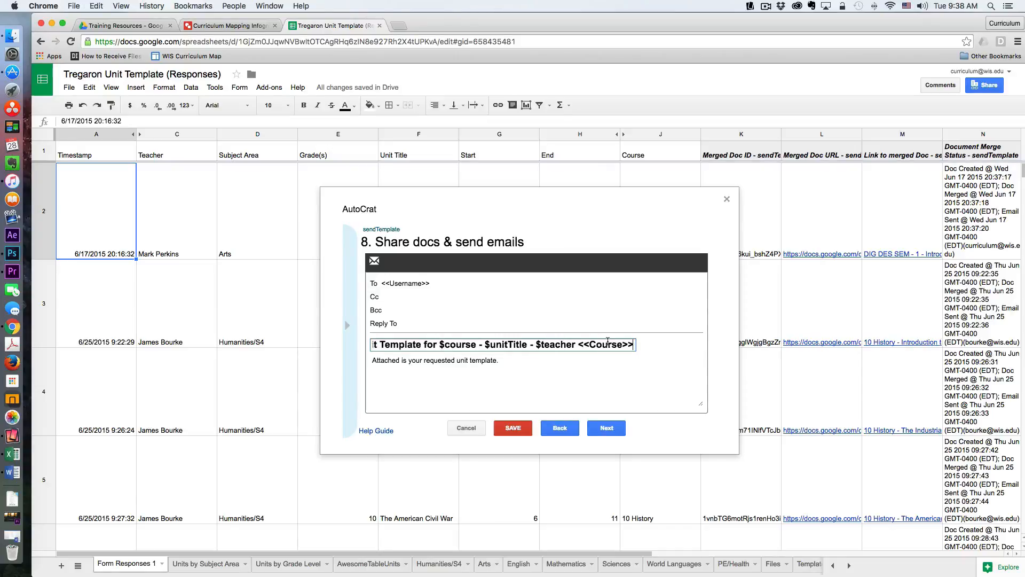
pyautogui.write('-')
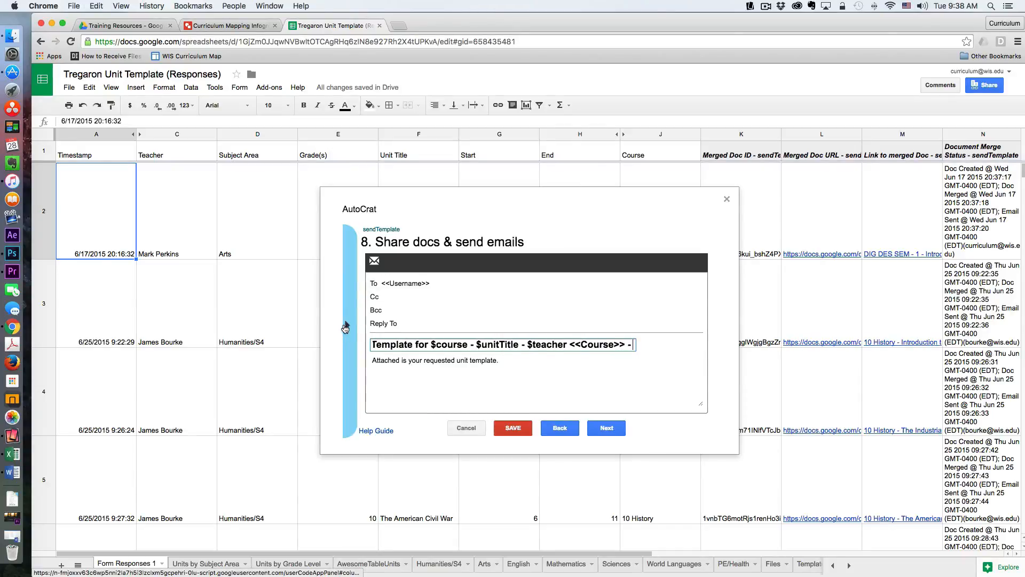
# - Append the <<Unit Title>> tag followed by a dash to the email subject
pyautogui.moveTo(354, 328)
pyautogui.scroll(-1, 395, 333)
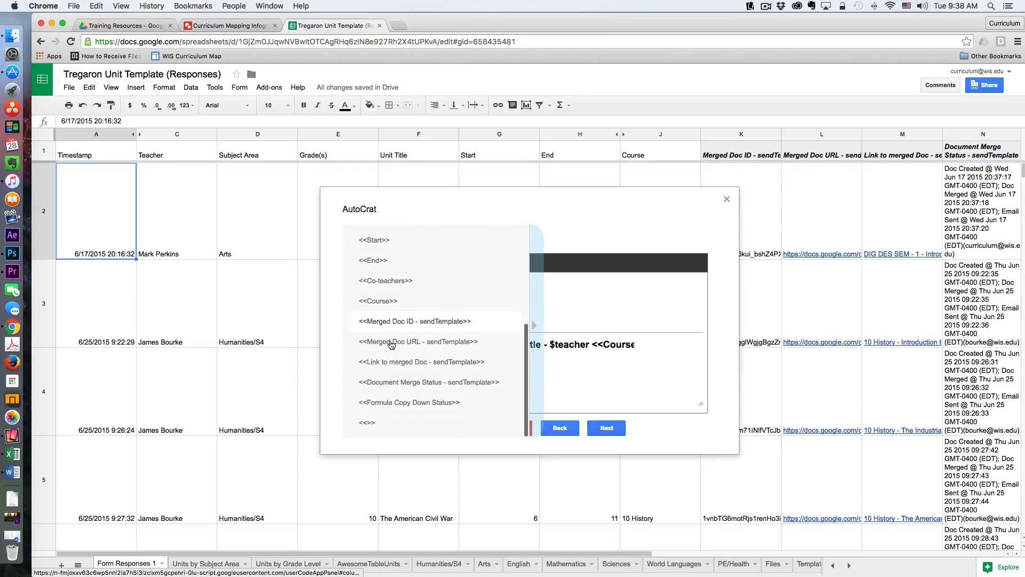
pyautogui.scroll(4, 394, 341)
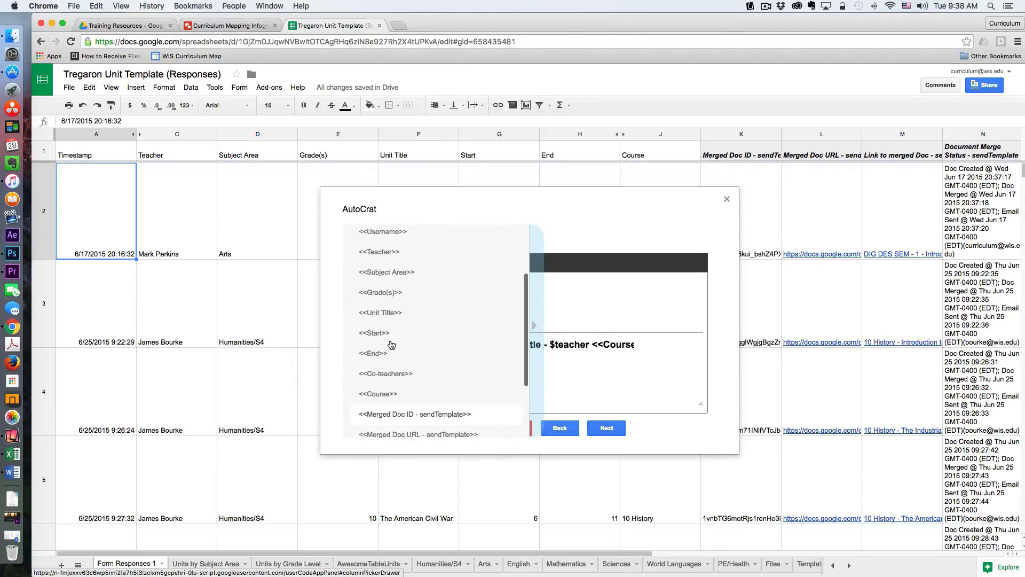
pyautogui.click(633, 346)
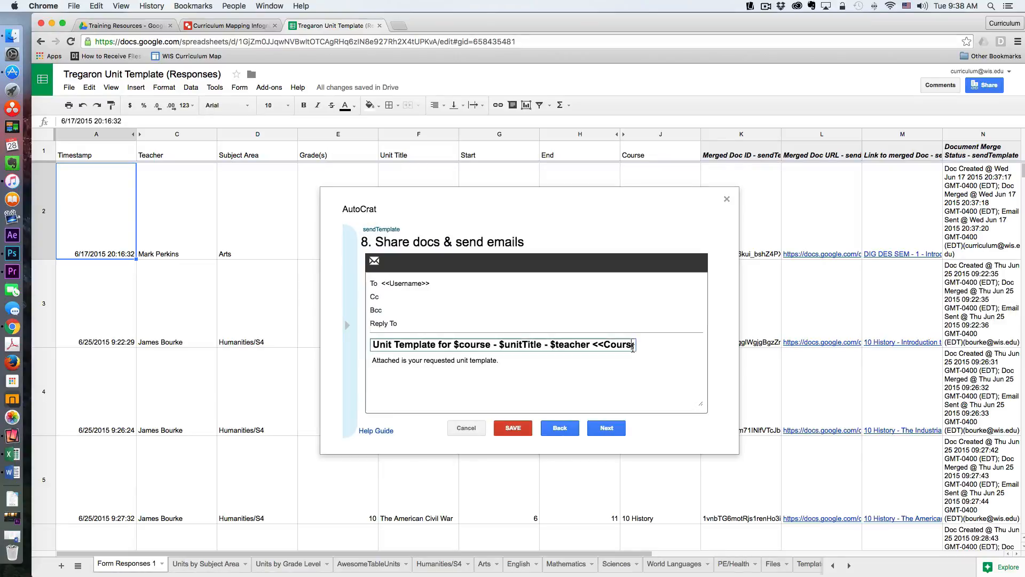
pyautogui.press('Right')
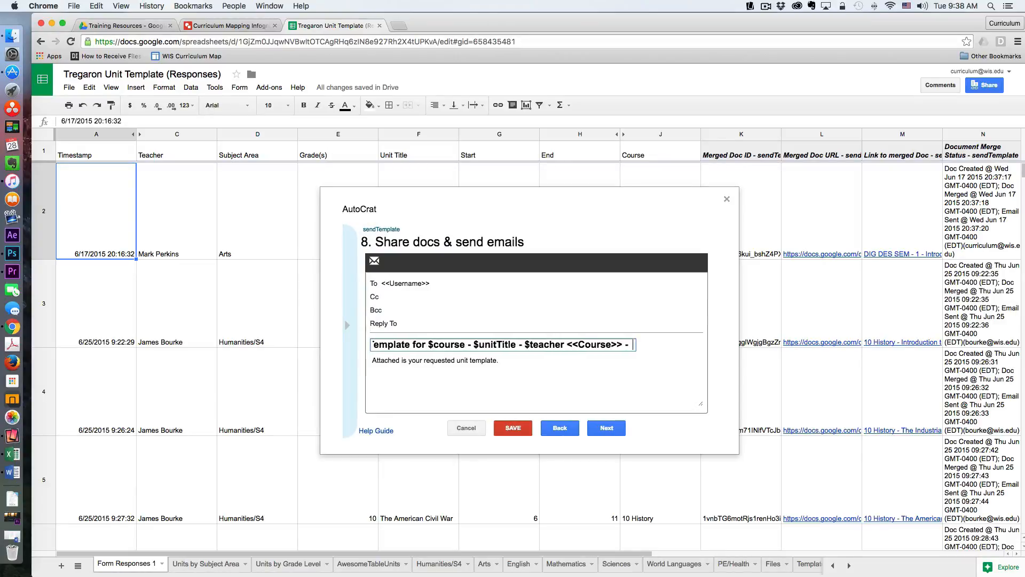
pyautogui.write('<<Unit Title>>')
pyautogui.write('-')
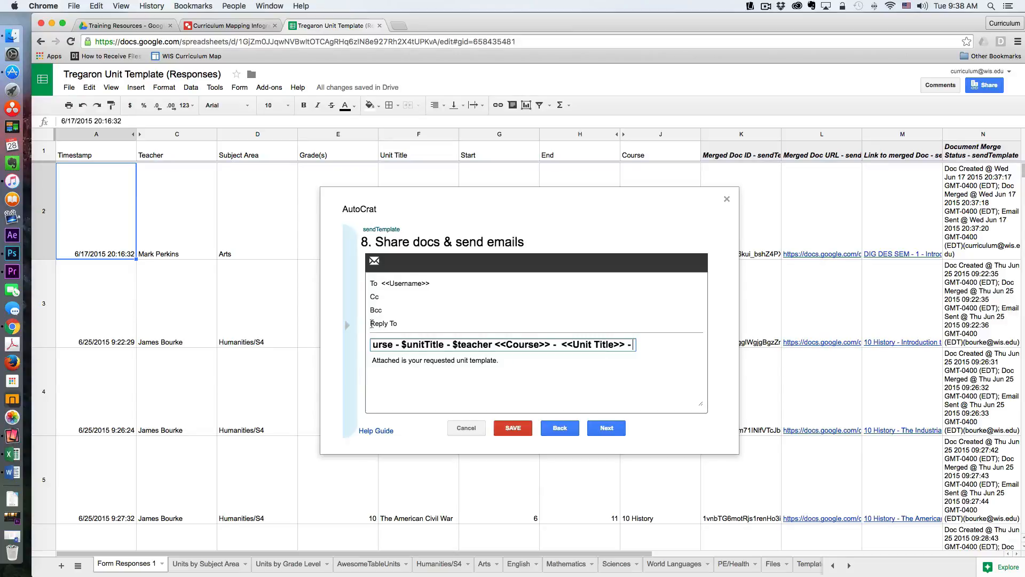
# - Add the <<Teacher>> tag at the end of the email subject
pyautogui.click(348, 324)
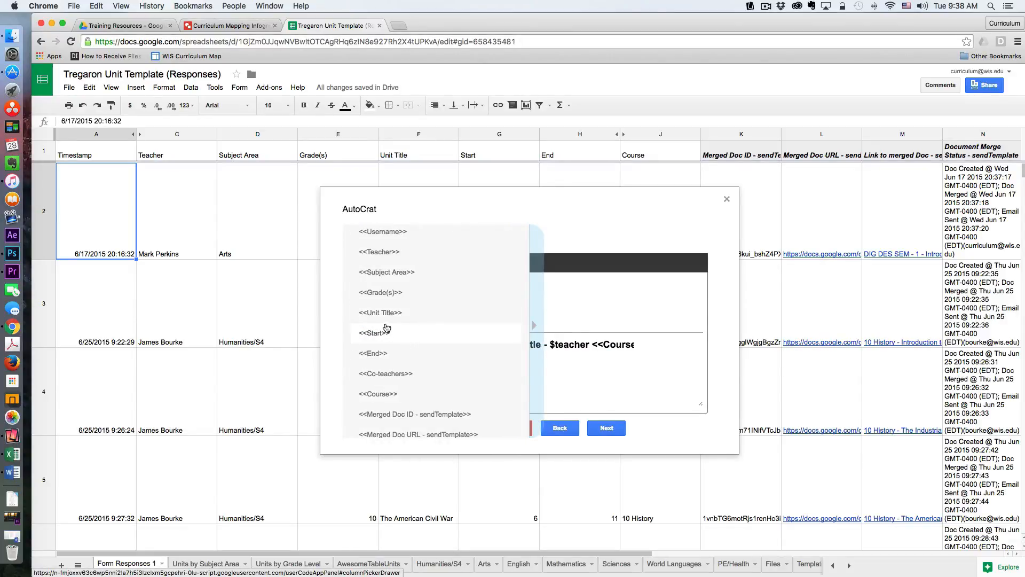
pyautogui.click(392, 255)
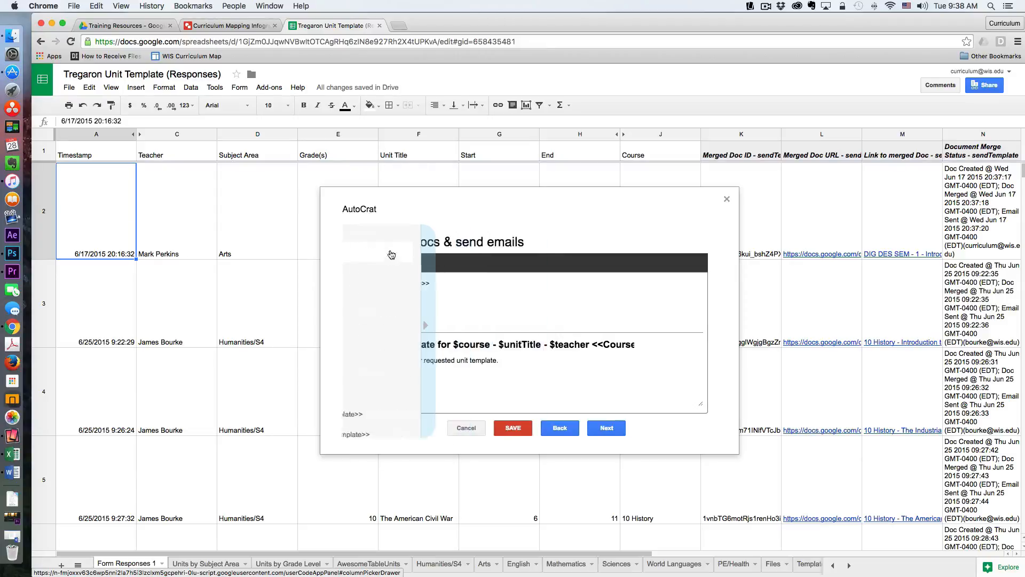
pyautogui.click(624, 346)
pyautogui.press('Right')
pyautogui.press('Right')
pyautogui.press('Right')
pyautogui.press('Right')
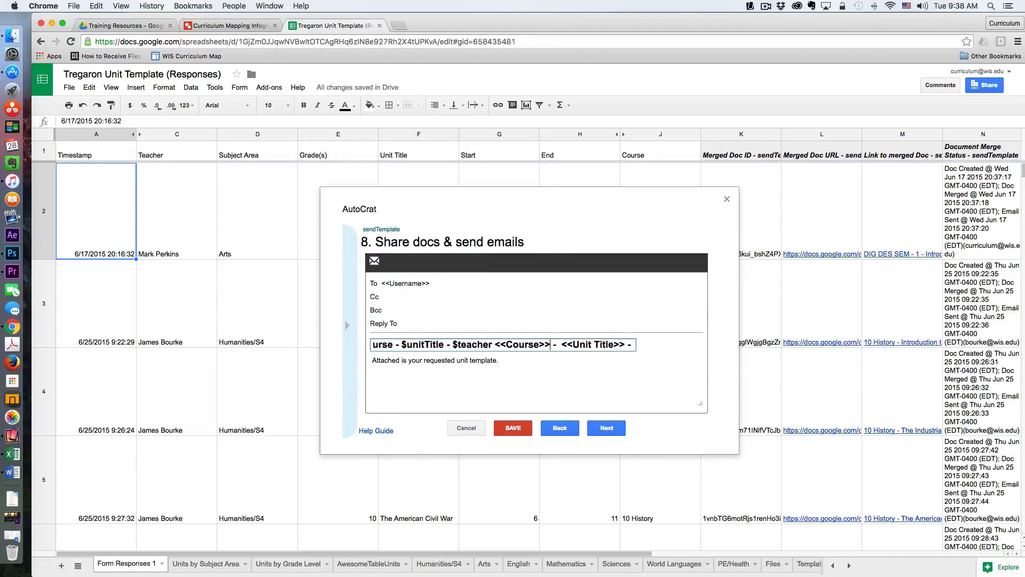
pyautogui.press('Right')
pyautogui.press('Right')
pyautogui.press('Right')
pyautogui.press('Right')
pyautogui.press('Right')
pyautogui.press('Right')
pyautogui.press('Right')
pyautogui.press('Right')
pyautogui.press('Right')
pyautogui.press('Right')
pyautogui.press('Right')
pyautogui.press('Right')
pyautogui.write('<<Teacher>>')
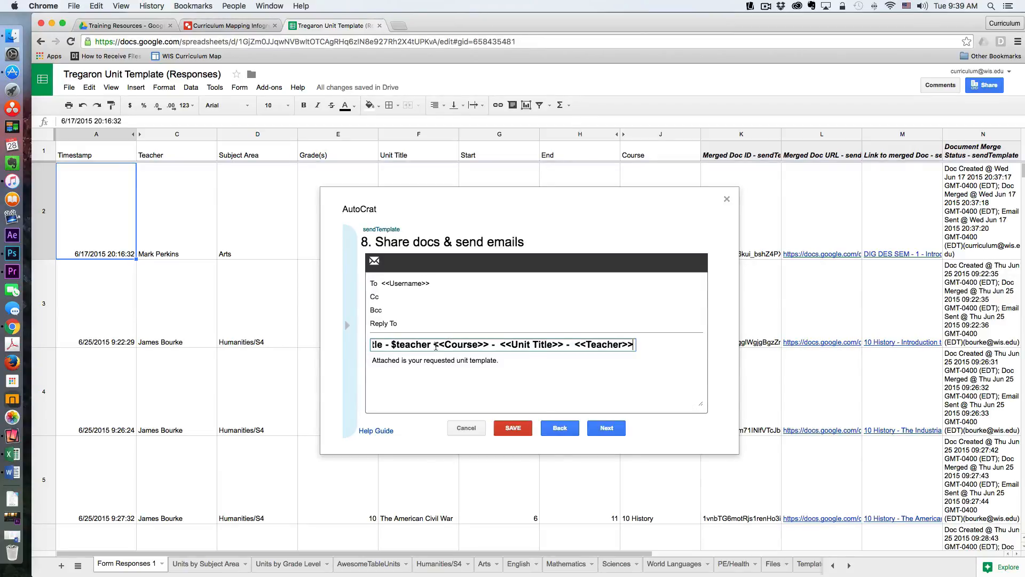
# - Delete the old subject text so it reads <<Course>> - <<Unit Title>> - <<Teacher>>, and continue to the triggers page
pyautogui.press('BackSpace')
pyautogui.write('- $course - $u')
pyautogui.press('BackSpace')
pyautogui.press('BackSpace')
pyautogui.press('BackSpace')
pyautogui.press('BackSpace')
pyautogui.press('BackSpace')
pyautogui.press('BackSpace')
pyautogui.press('BackSpace')
pyautogui.press('BackSpace')
pyautogui.press('BackSpace')
pyautogui.press('BackSpace')
pyautogui.press('BackSpace')
pyautogui.press('BackSpace')
pyautogui.press('BackSpace')
pyautogui.press('BackSpace')
pyautogui.press('BackSpace')
pyautogui.press('BackSpace')
pyautogui.press('BackSpace')
pyautogui.press('BackSpace')
pyautogui.press('BackSpace')
pyautogui.press('BackSpace')
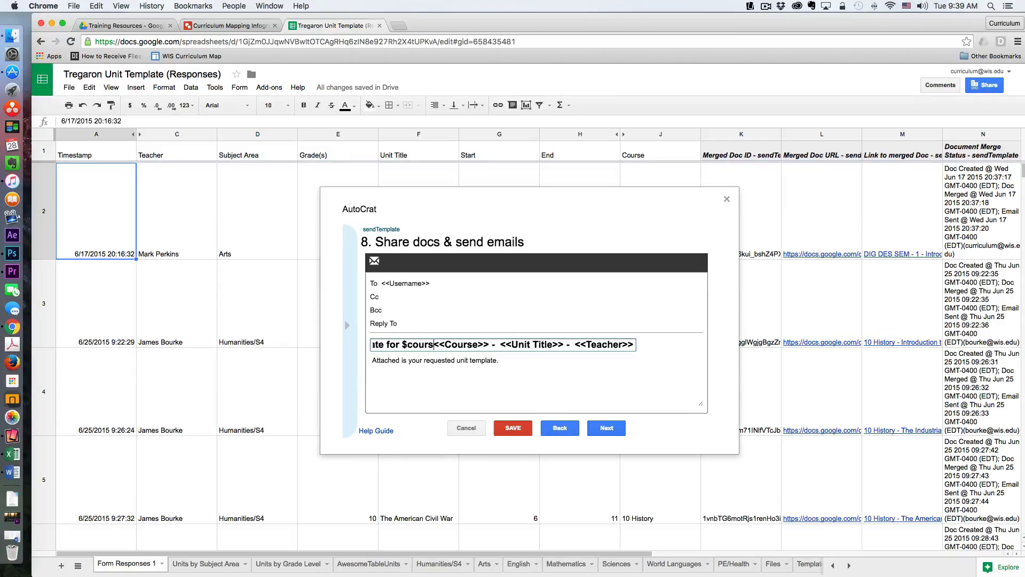
pyautogui.press('BackSpace')
pyautogui.press('BackSpace')
pyautogui.press('BackSpace')
pyautogui.press('BackSpace')
pyautogui.press('BackSpace')
pyautogui.press('BackSpace')
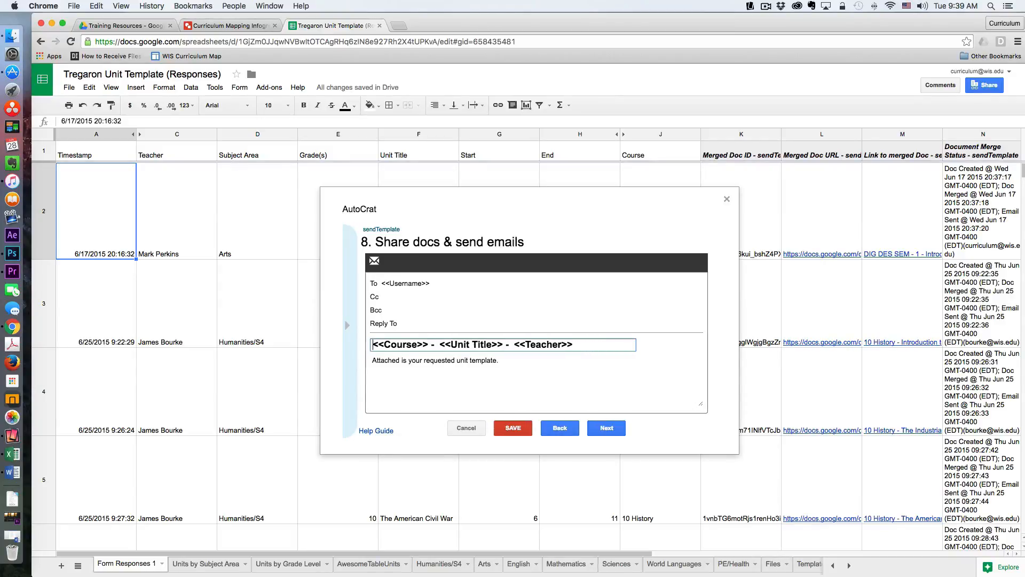
pyautogui.click(585, 344)
pyautogui.scroll(-1, 462, 369)
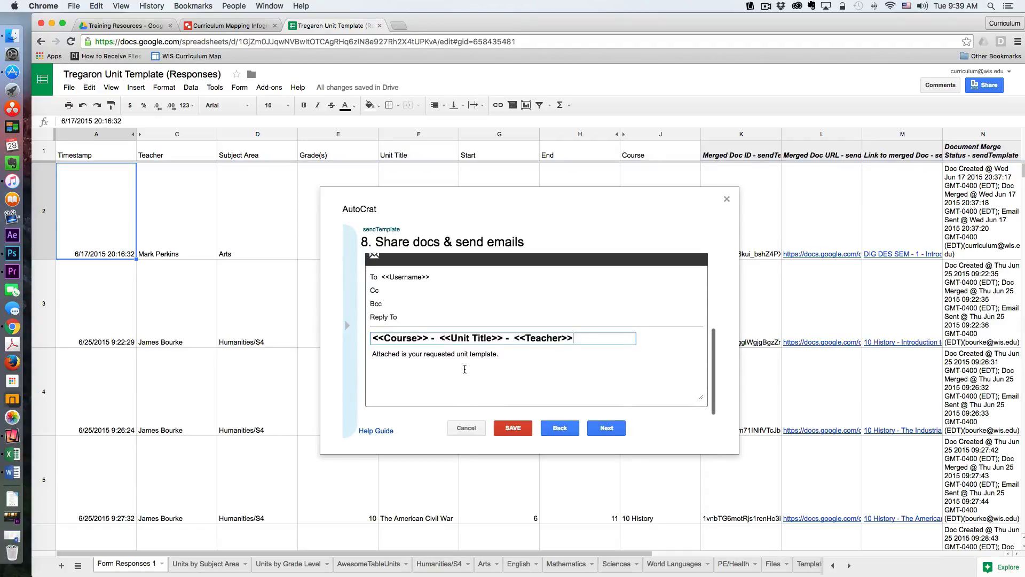
pyautogui.click(609, 430)
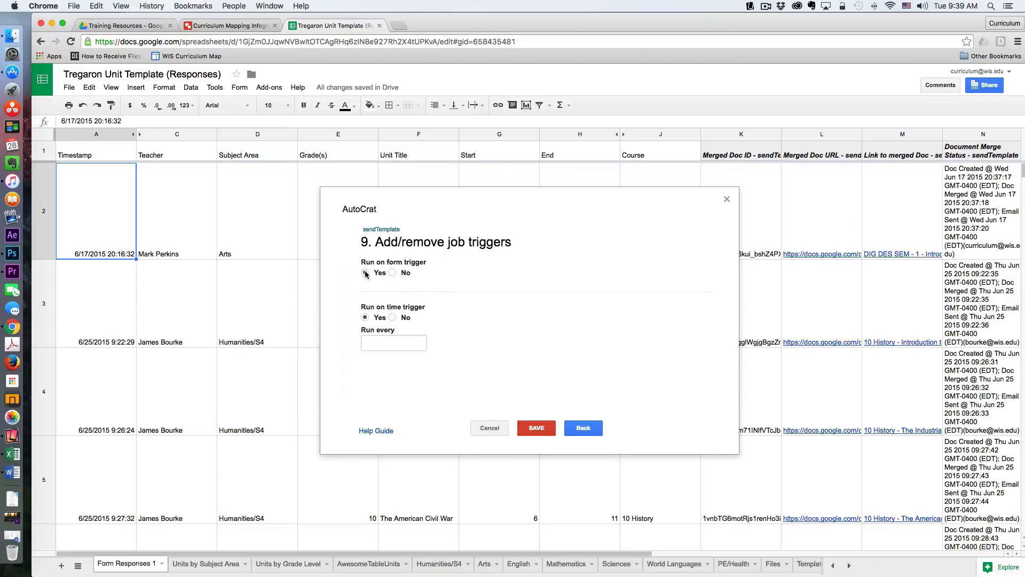
# - Set the time trigger to run every two hours, save the job and close the autoCrat dialog
pyautogui.click(422, 344)
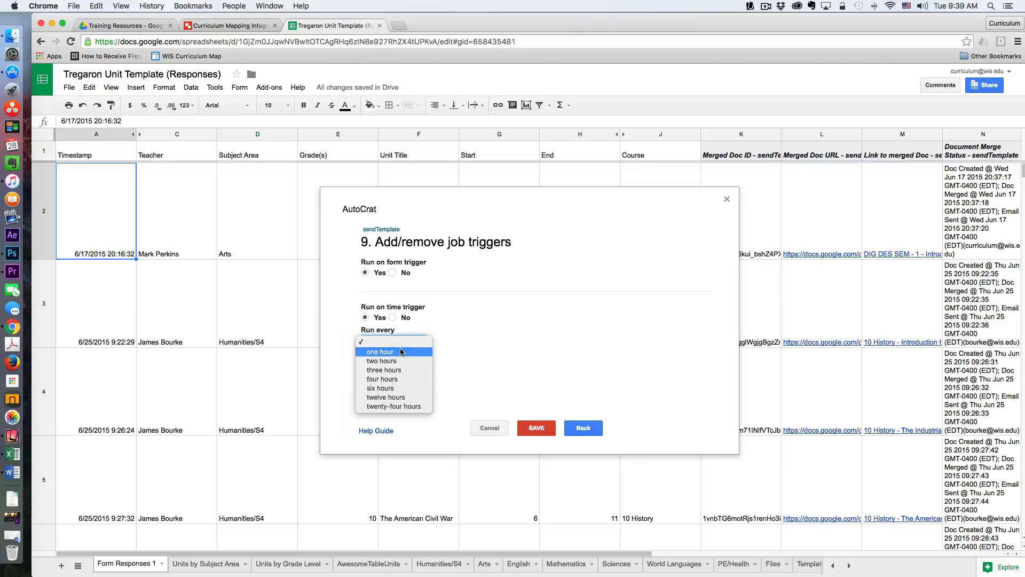
pyautogui.click(389, 361)
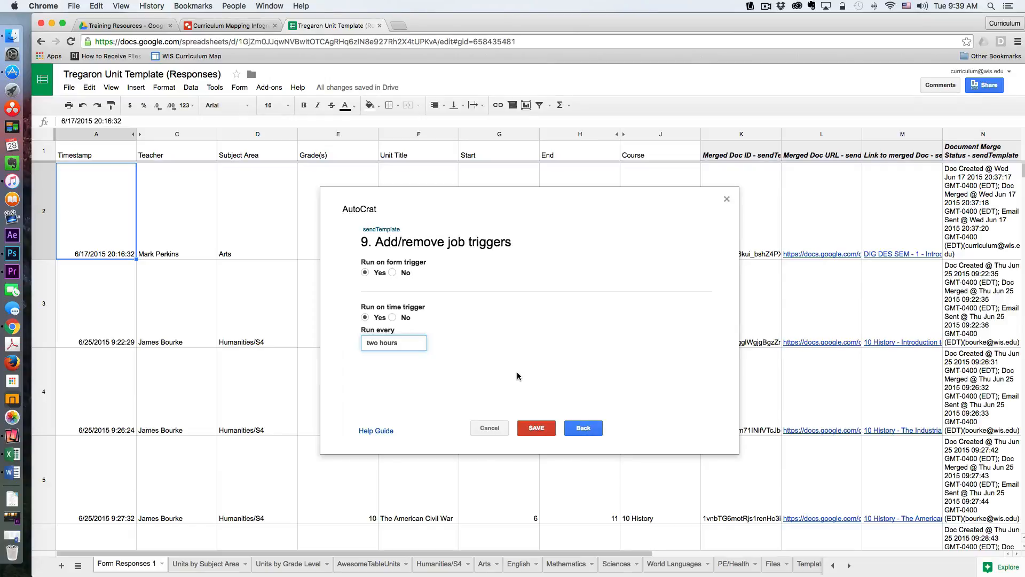
pyautogui.click(539, 429)
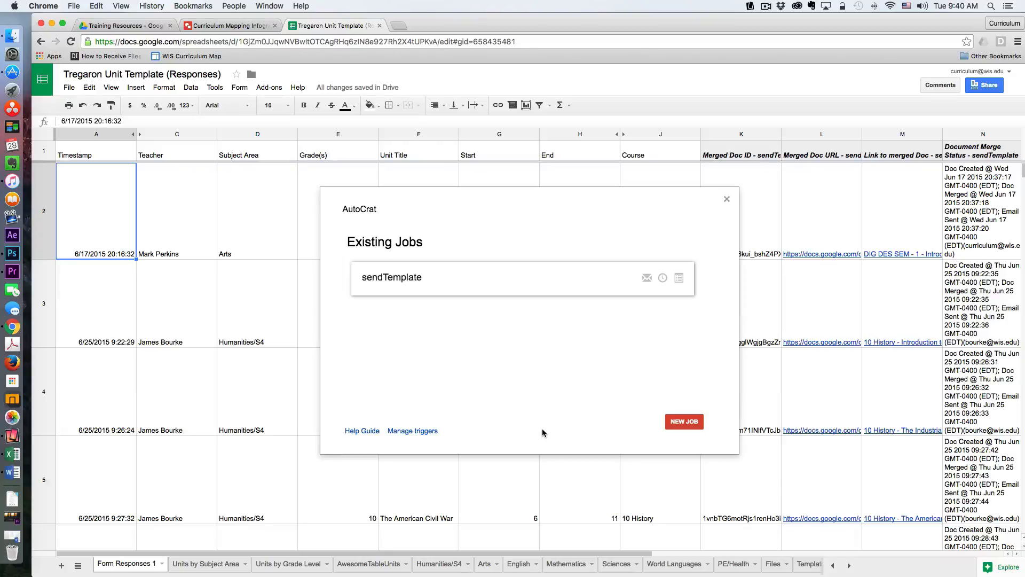
pyautogui.click(727, 199)
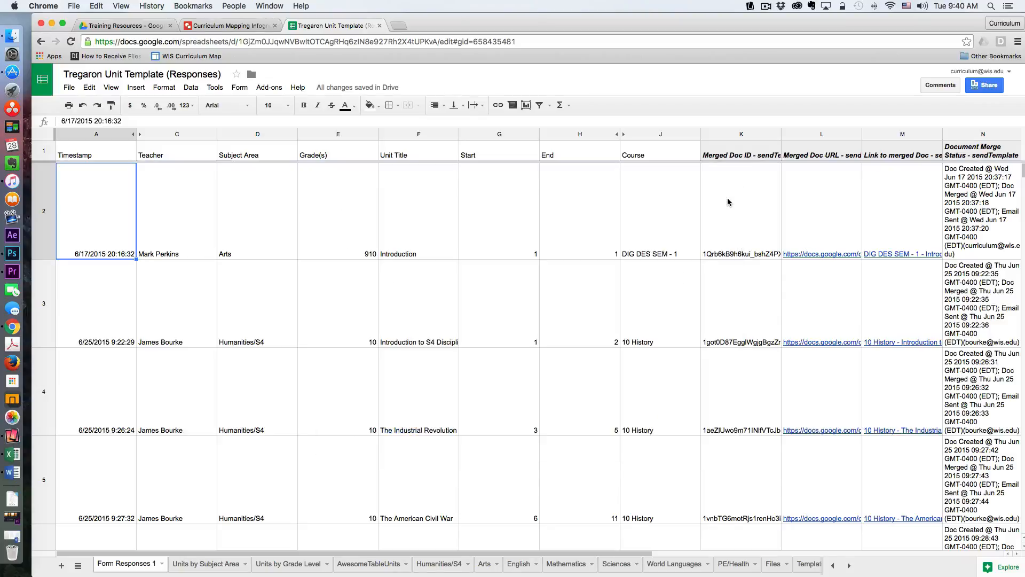
pyautogui.scroll(-15, 660, 279)
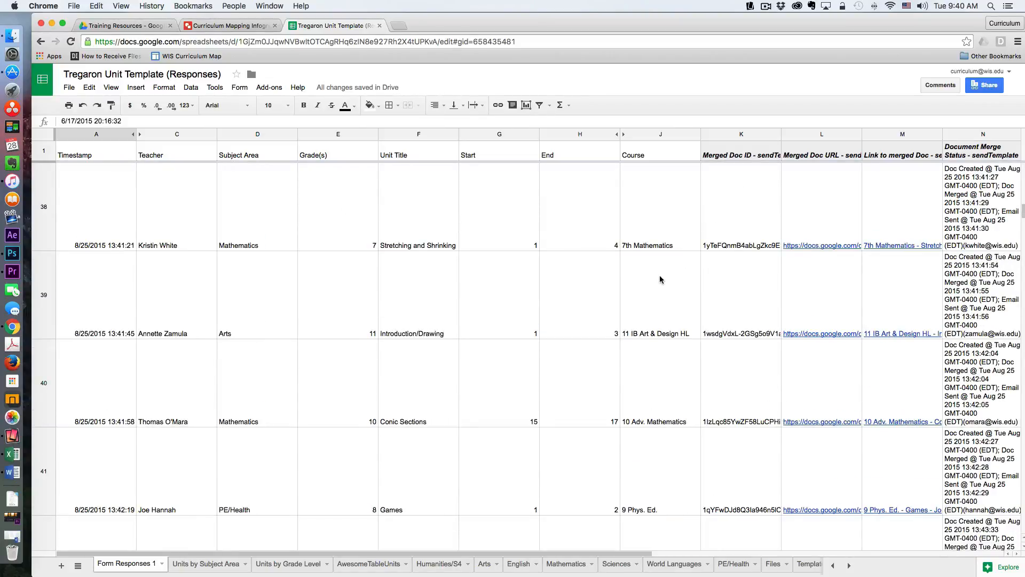